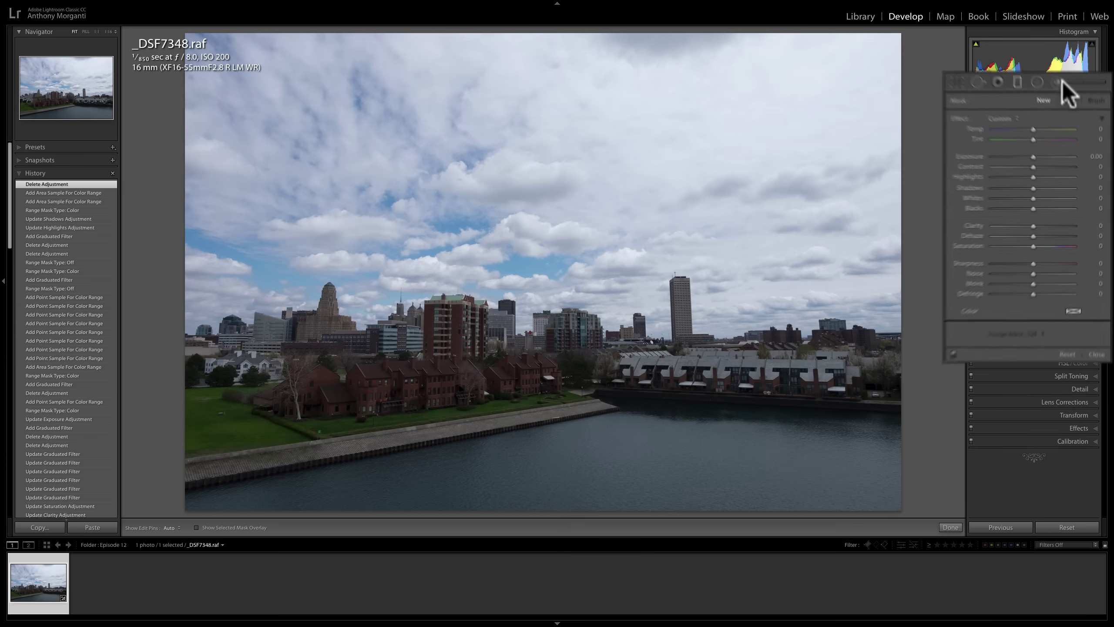
Set the graduated filter's exposure to -4.00 and try a short gradient from the lower sky down to the skyline
left_click_drag(996, 130, 921, 126)
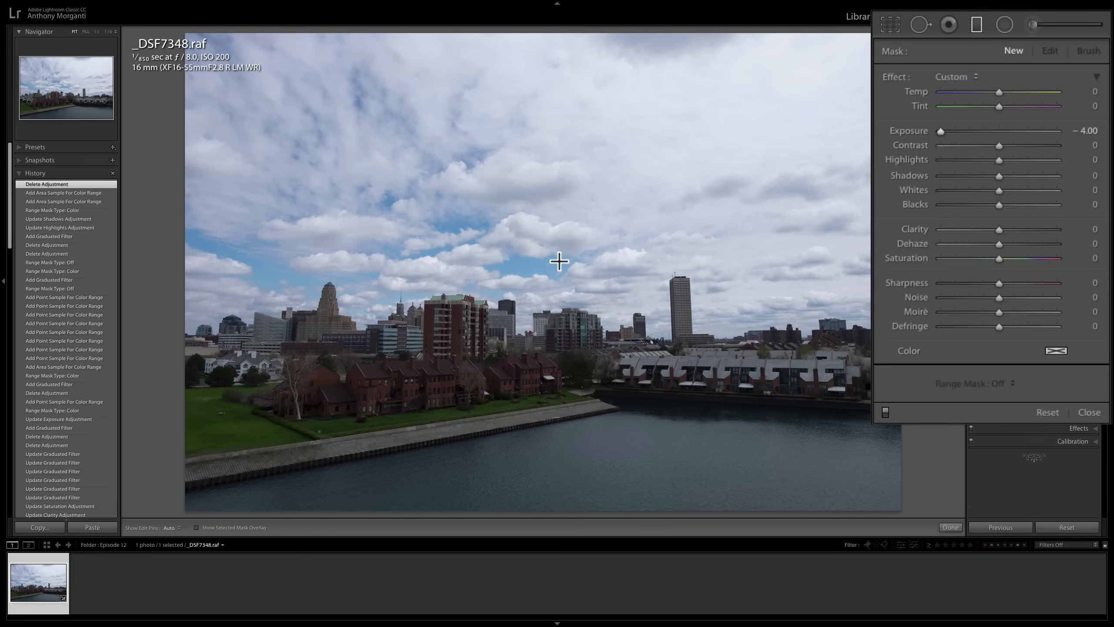
left_click_drag(559, 262, 558, 332)
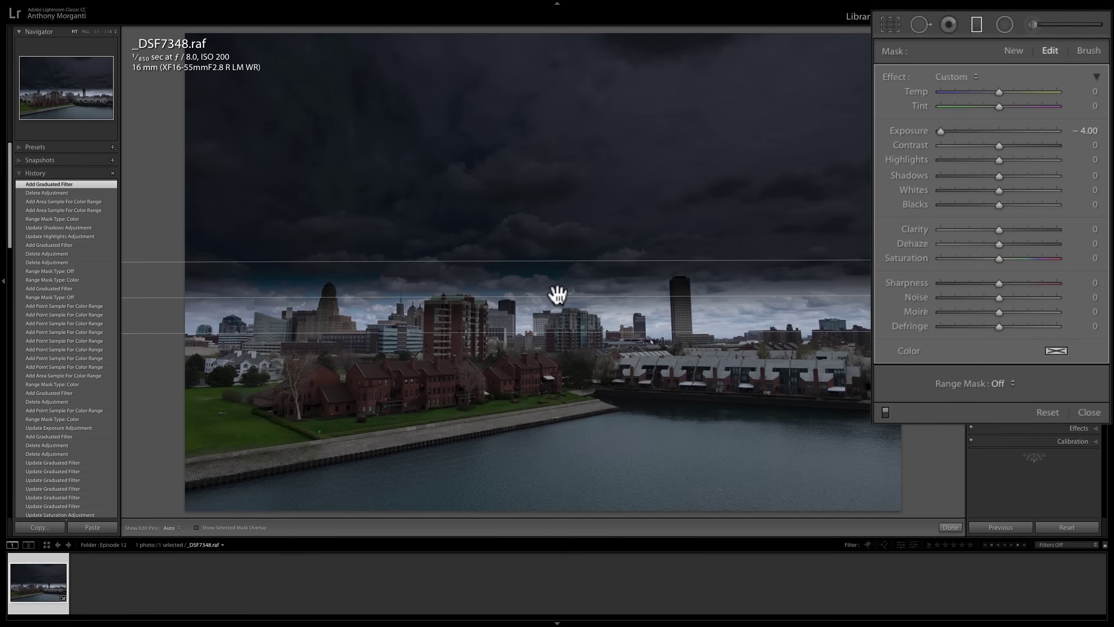
mouse_move(559, 294)
key("BackSpace")
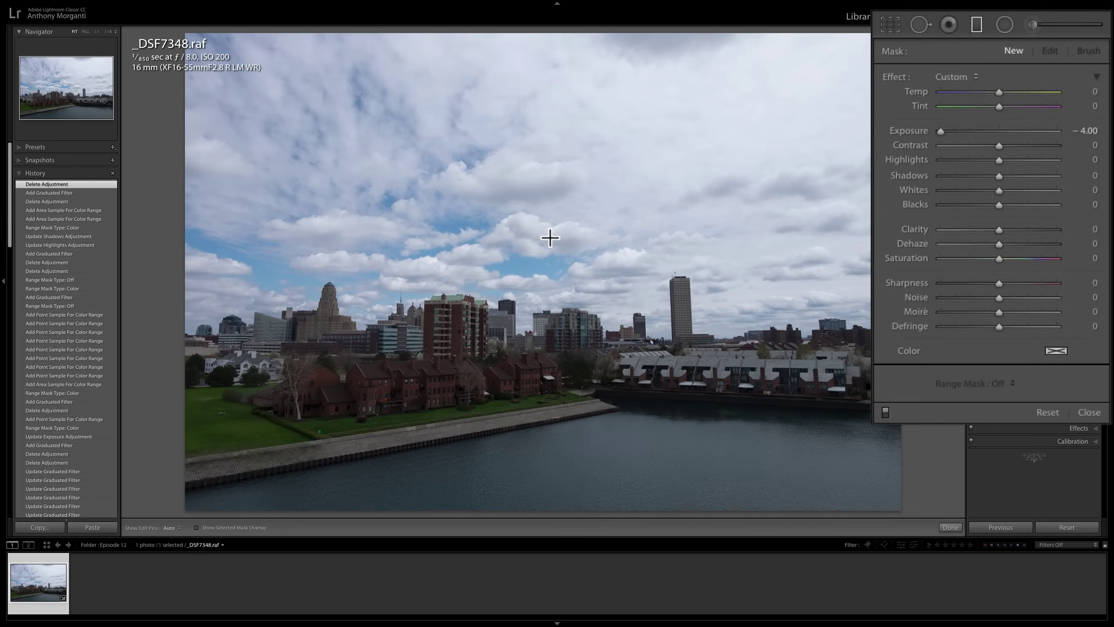
Try a tall, soft graduated filter from the lower sky down to the water, deleting each trial
left_click_drag(551, 238, 551, 440)
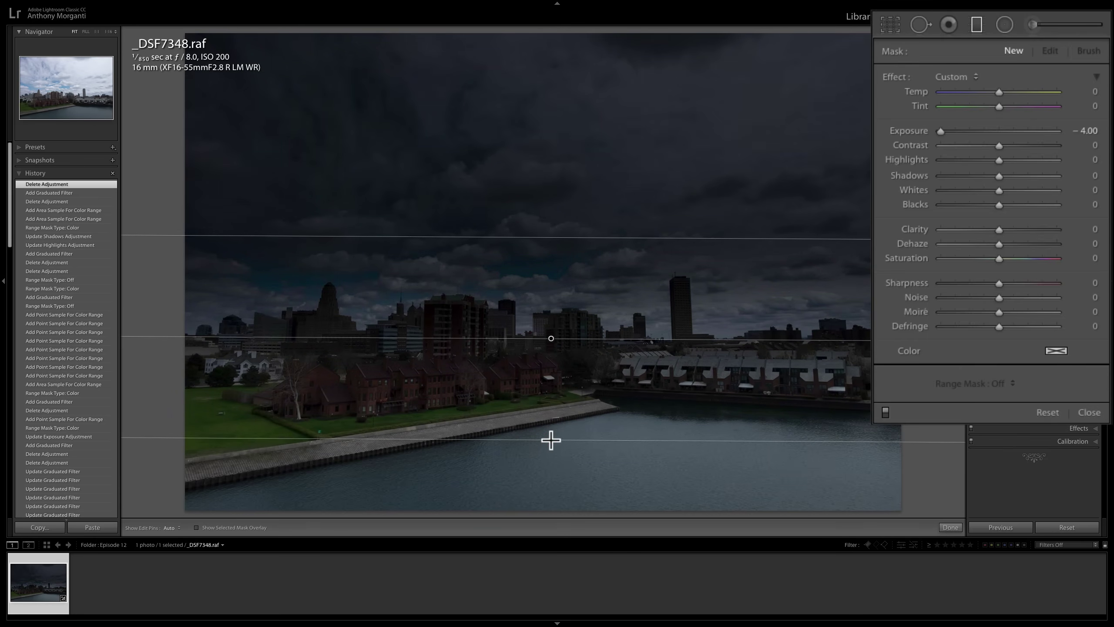
left_click_drag(551, 440, 551, 440)
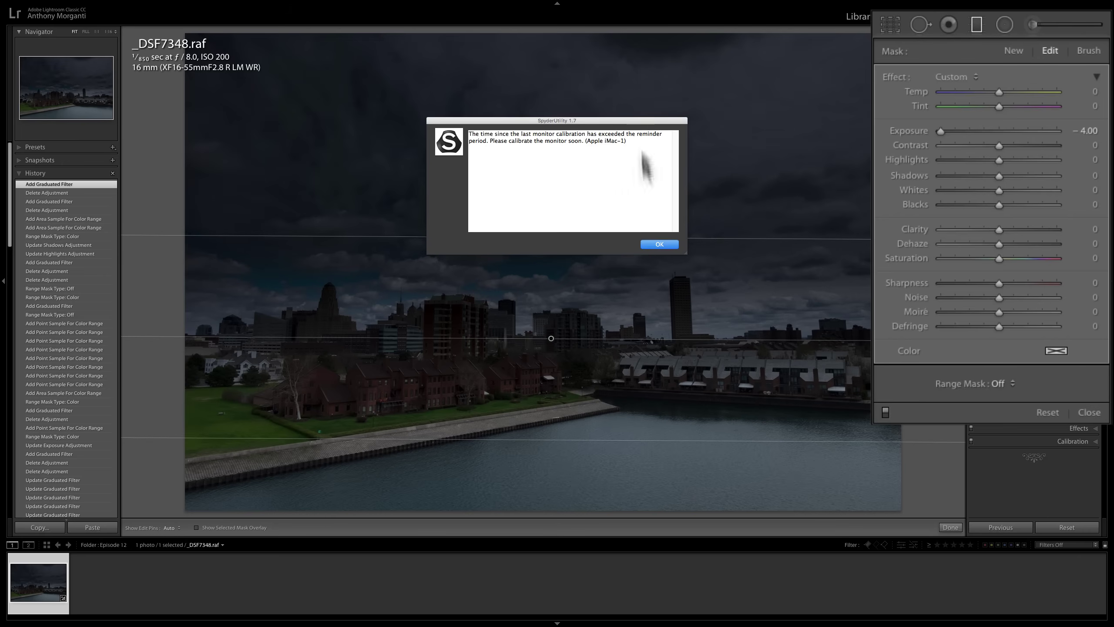
left_click(662, 245)
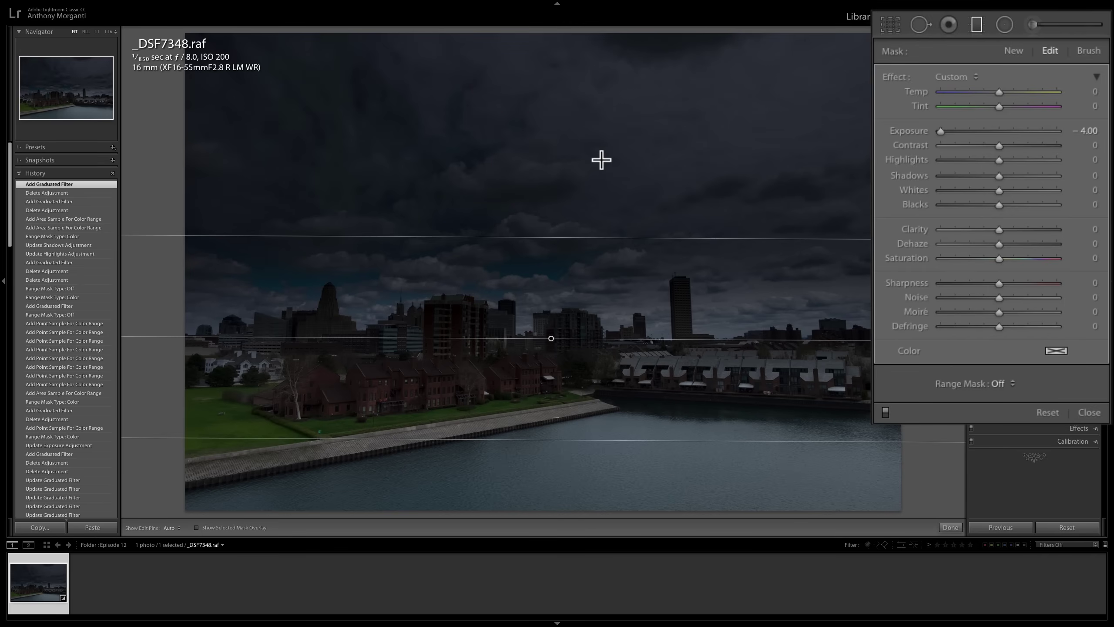
key("BackSpace")
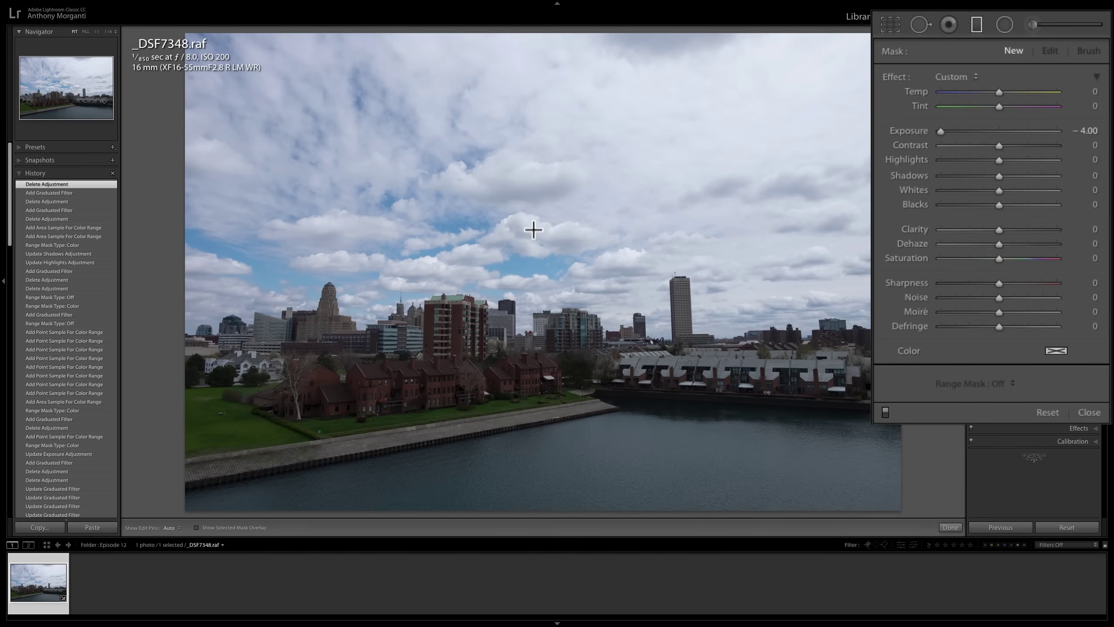
left_click_drag(543, 239, 542, 431)
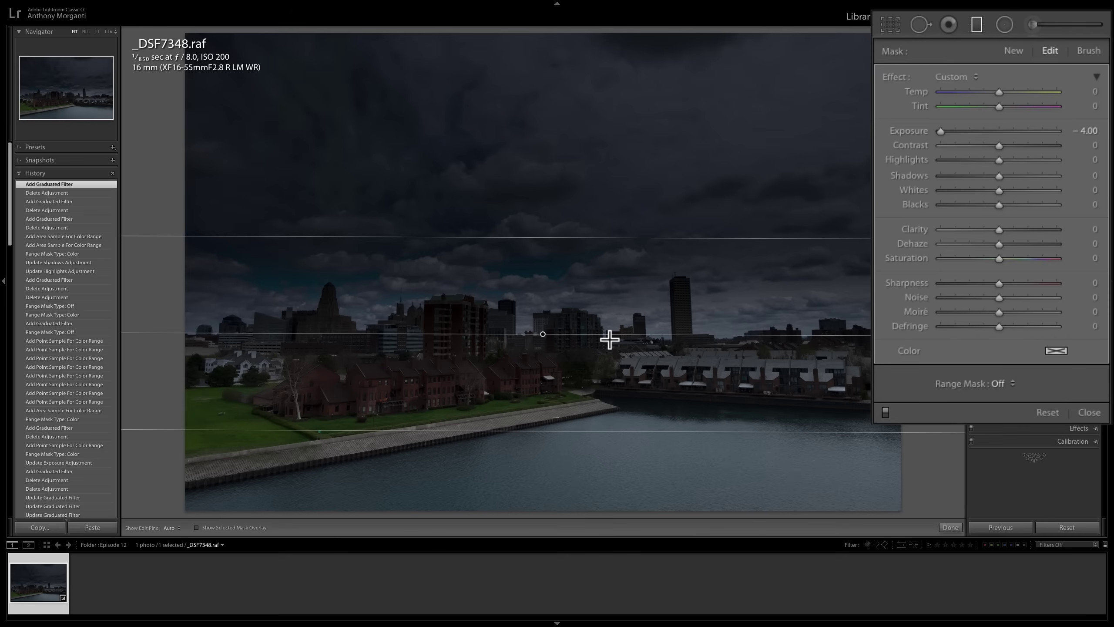
key("BackSpace")
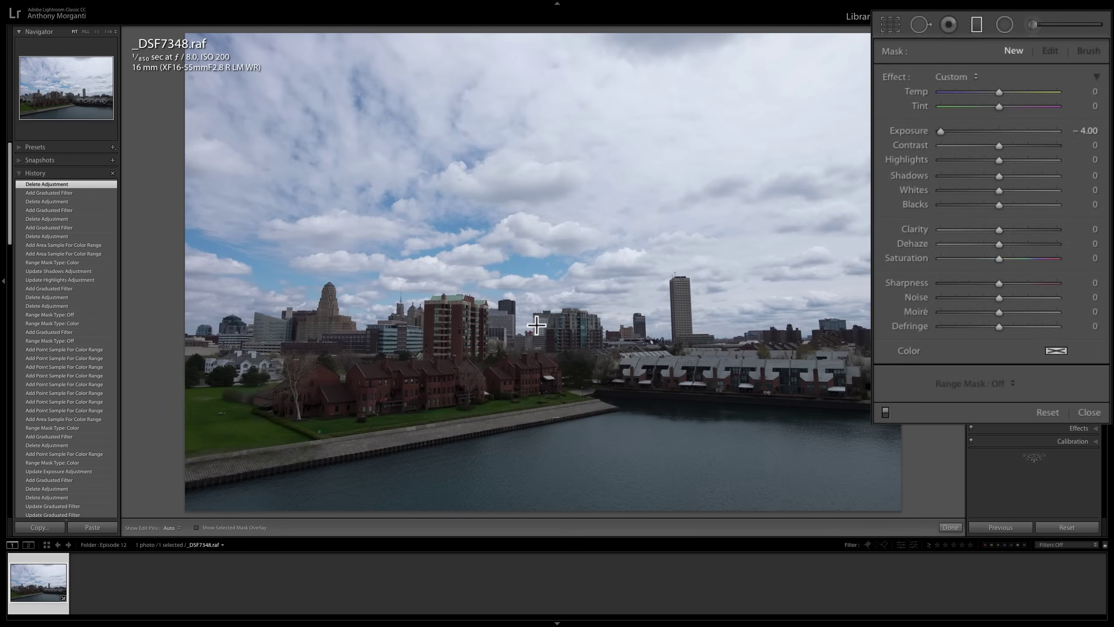
Try a graduated filter that expands outward in both directions from a centre point in the middle of the sky
key("alt")
key("alt")
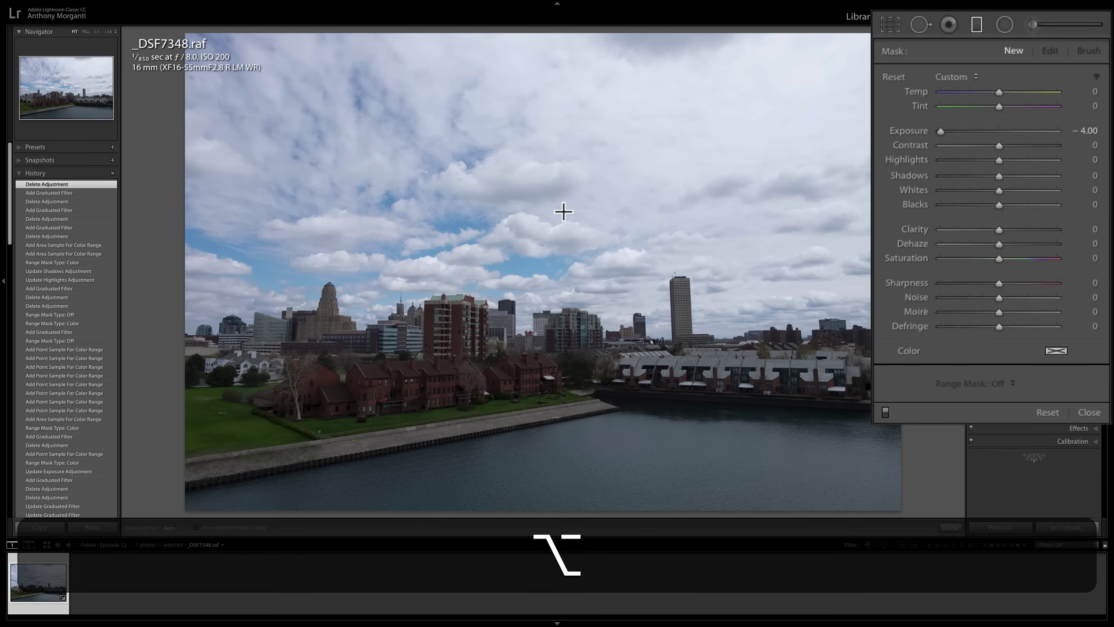
left_click(563, 212)
left_click_drag(564, 212, 564, 337)
left_click_drag(563, 336, 561, 296)
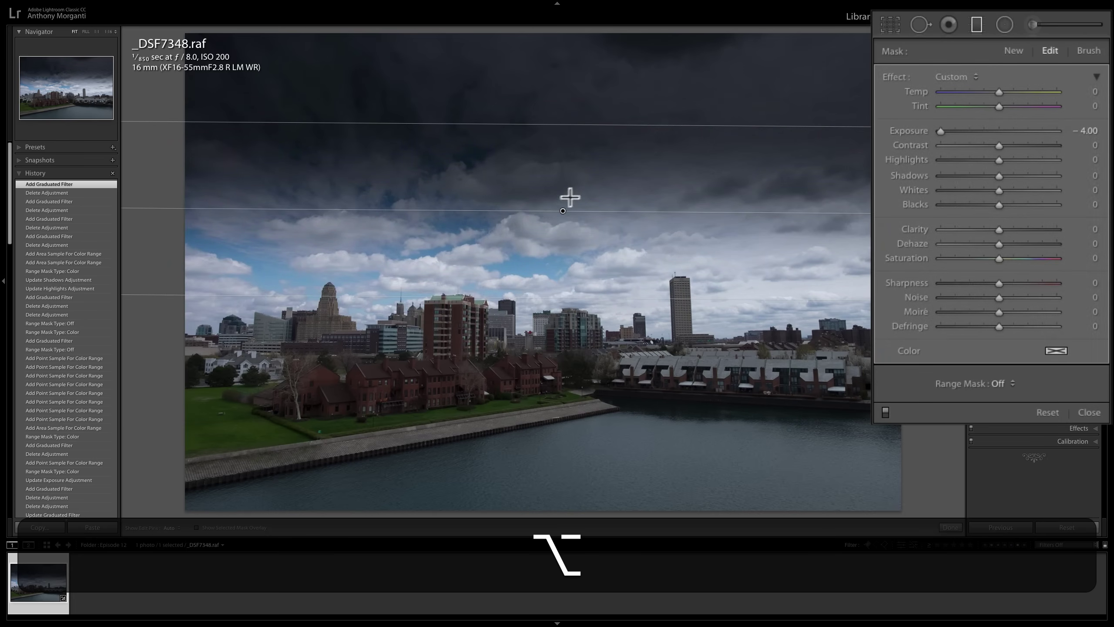
Shift the sky gradient's centre pin sideways, move its upper and lower boundary lines upward, and delete the filter
mouse_move(563, 211)
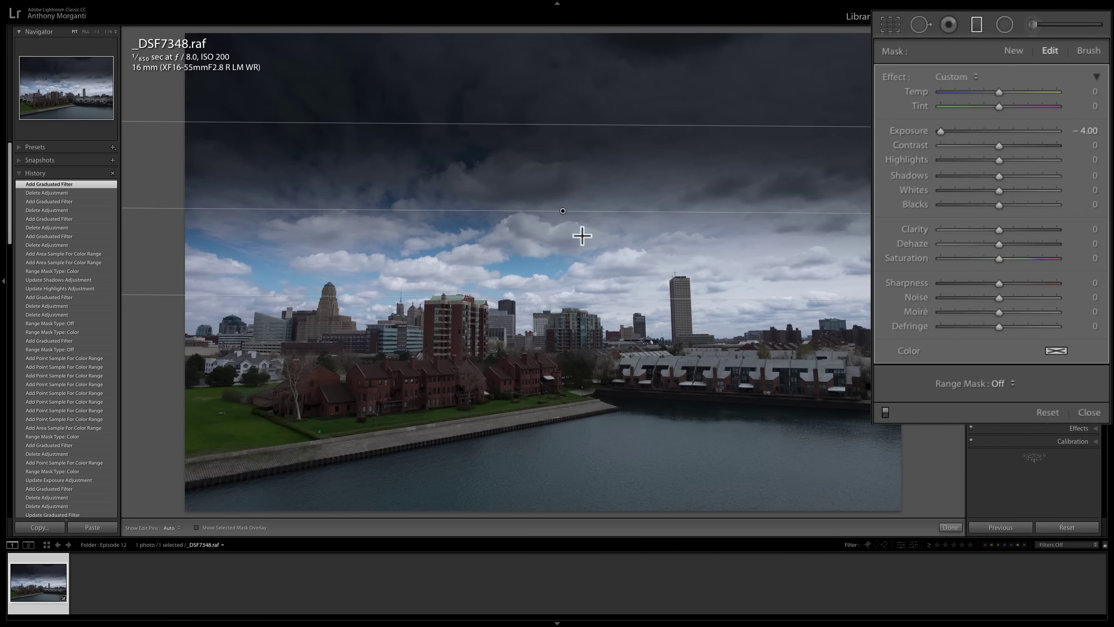
left_click(563, 212)
mouse_move(563, 212)
left_mouse_down()
mouse_move(562, 274)
mouse_move(557, 194)
mouse_move(592, 237)
mouse_move(512, 216)
mouse_move(547, 215)
left_mouse_up()
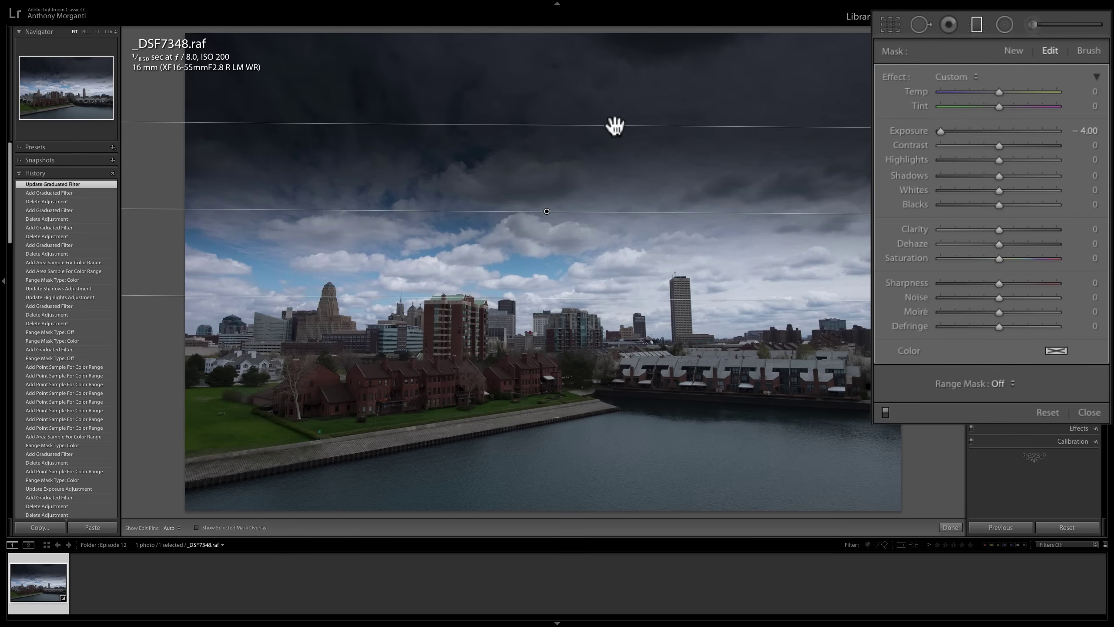
mouse_move(616, 126)
left_mouse_down()
mouse_move(615, 159)
mouse_move(614, 127)
mouse_move(597, 167)
mouse_move(605, 110)
left_mouse_up()
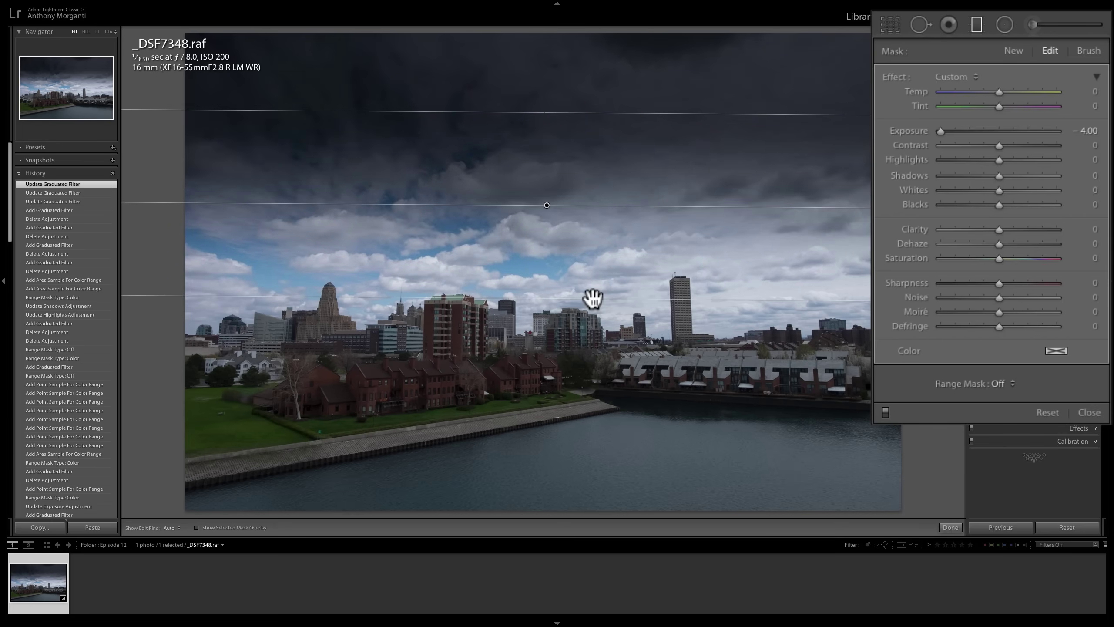
mouse_move(593, 300)
left_mouse_down()
mouse_move(592, 238)
mouse_move(592, 284)
left_mouse_up()
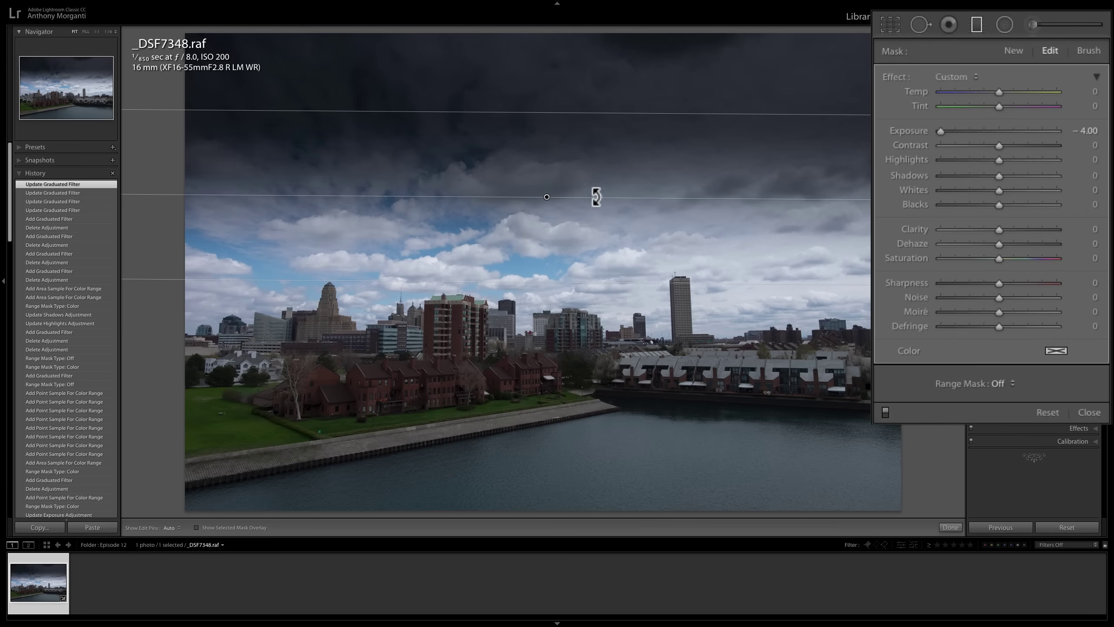
key("BackSpace")
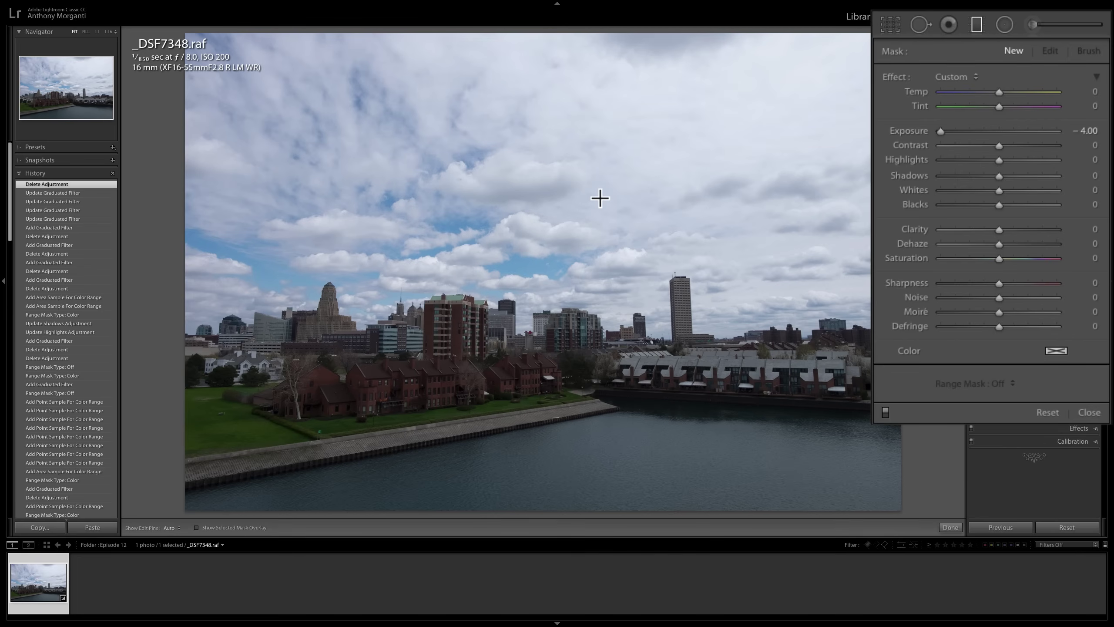
Try two perfectly horizontal gradients over the lower sky, one drawn from its edge and one from its centre, deleting both
left_click_drag(542, 187, 579, 329)
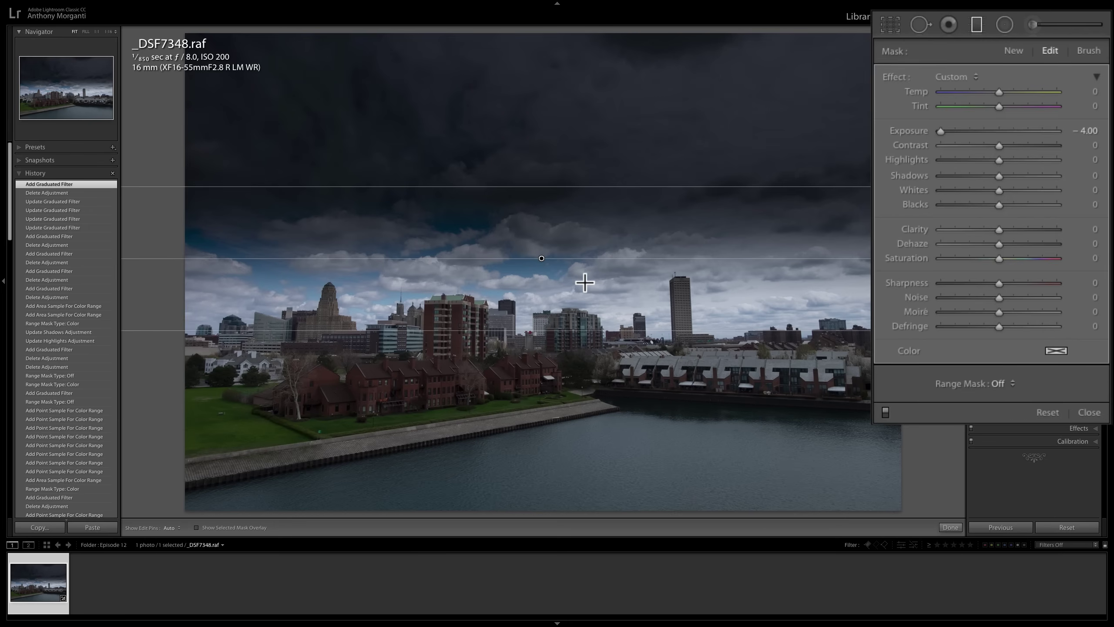
key("BackSpace")
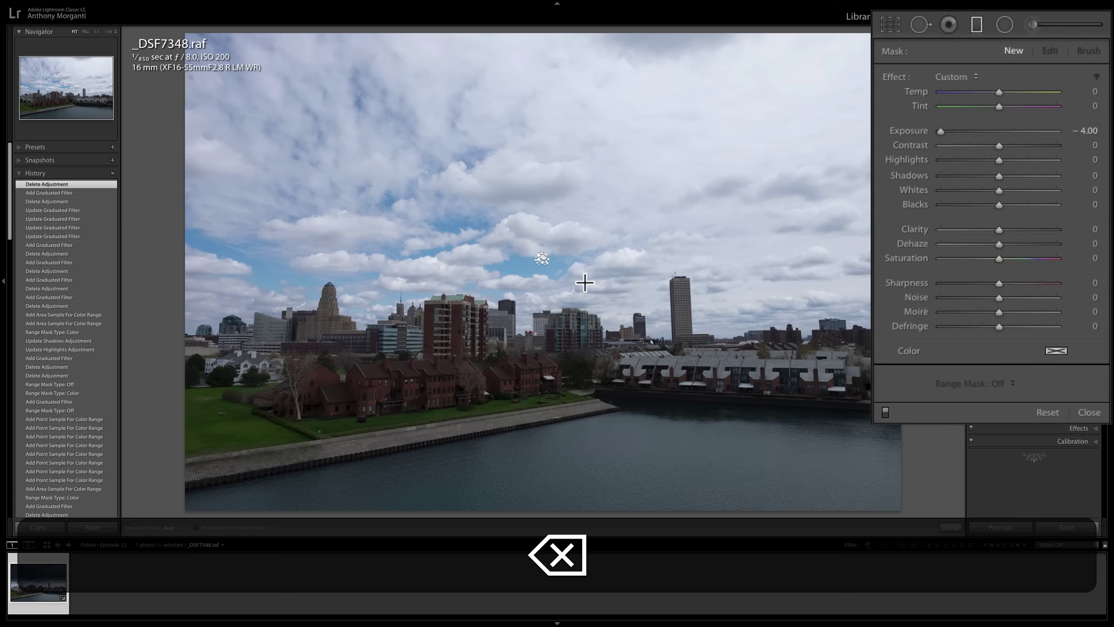
left_click_drag(545, 247, 546, 310)
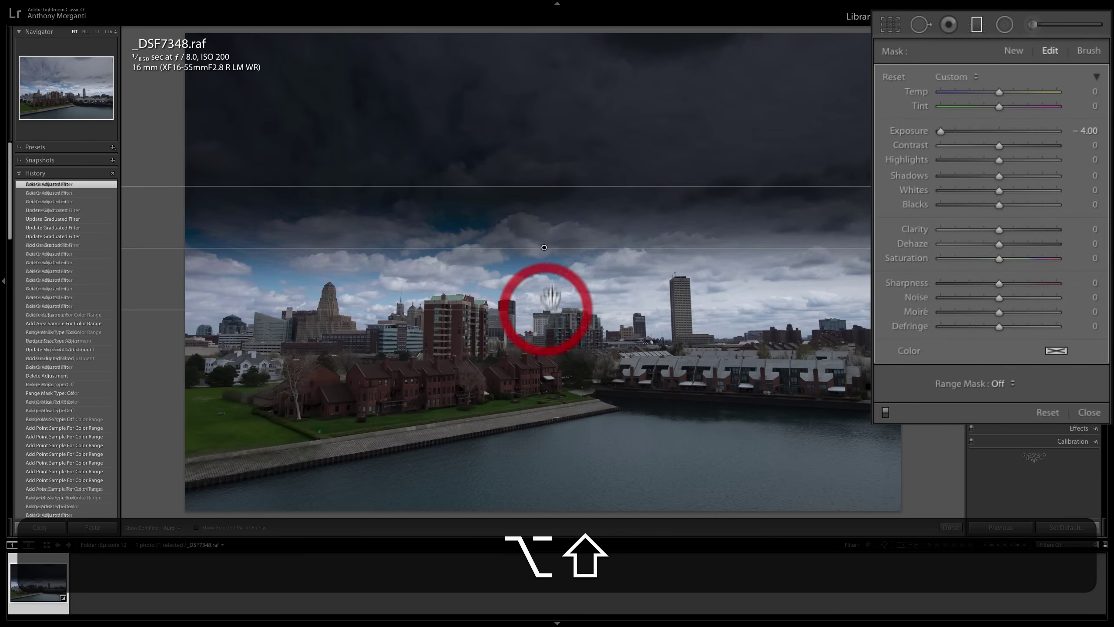
key("BackSpace")
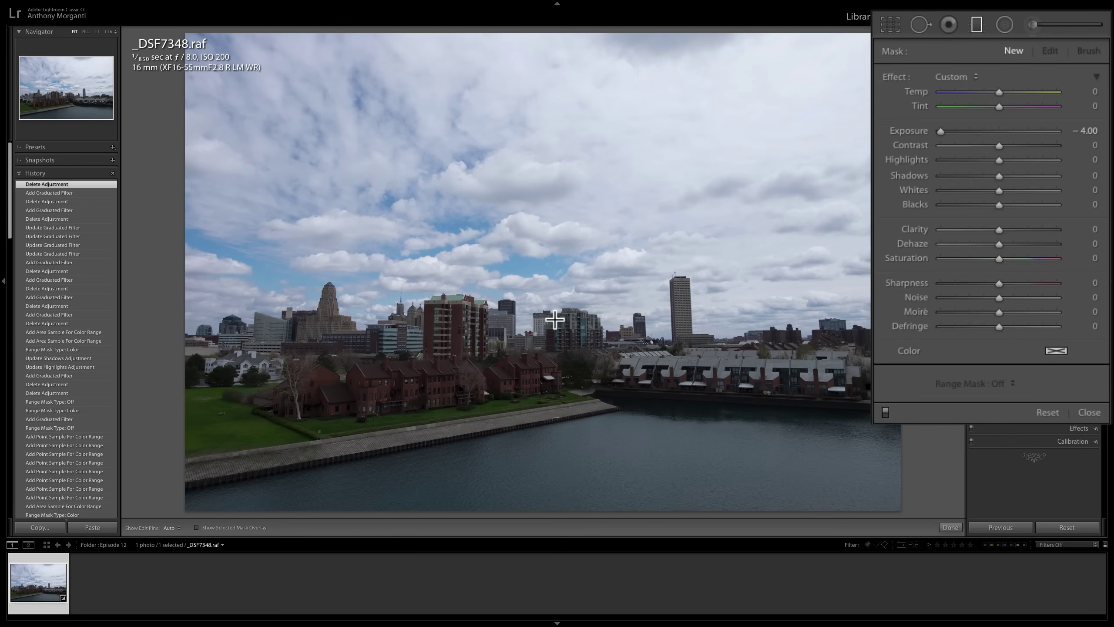
Try a reversed graduated filter drawn upward from the skyline to darken the city and water, and delete it
left_click_drag(555, 319, 554, 263)
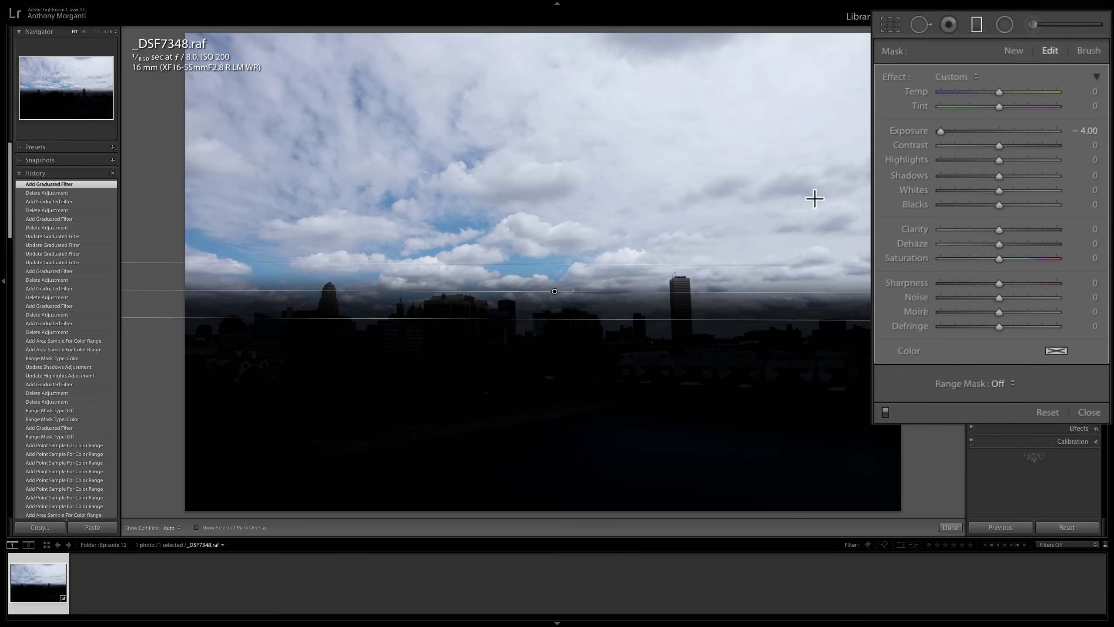
key("BackSpace")
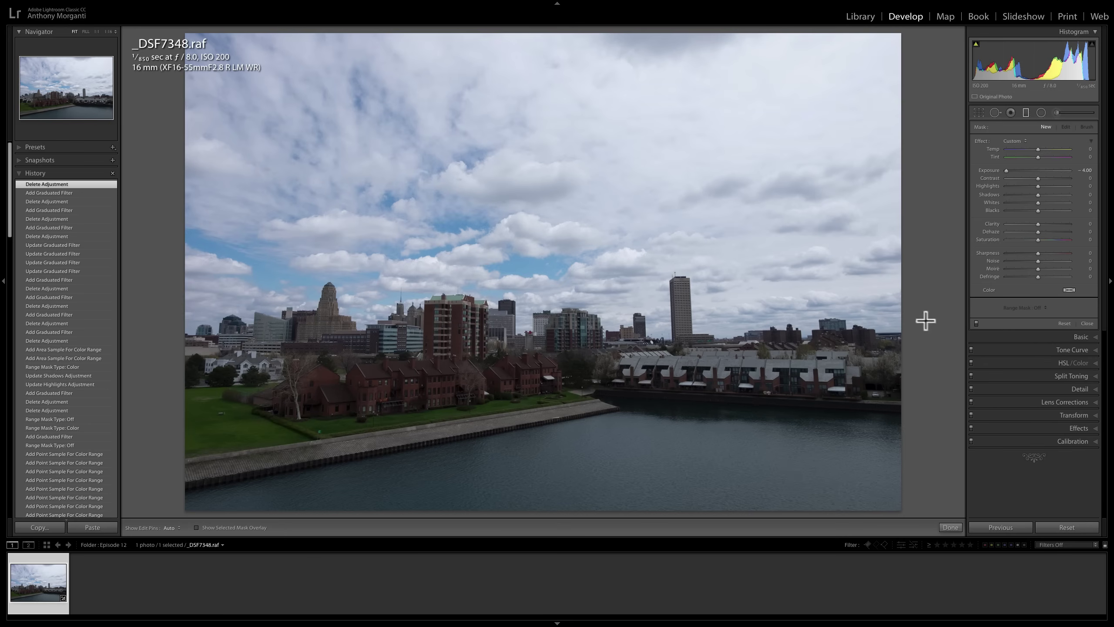
Try a whole-photo graduated filter placed beyond the photo's lower-right corner, compare its sliders with the Basic adjustments, and delete it
left_click(1040, 332)
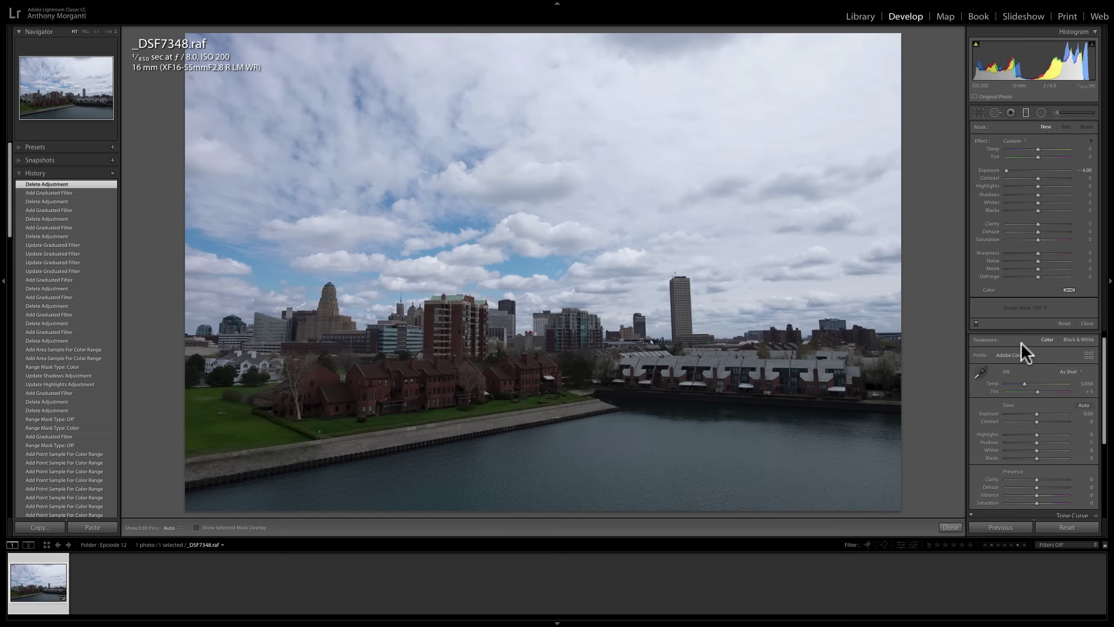
scroll(1021, 344, "up", 1)
left_click(1082, 336)
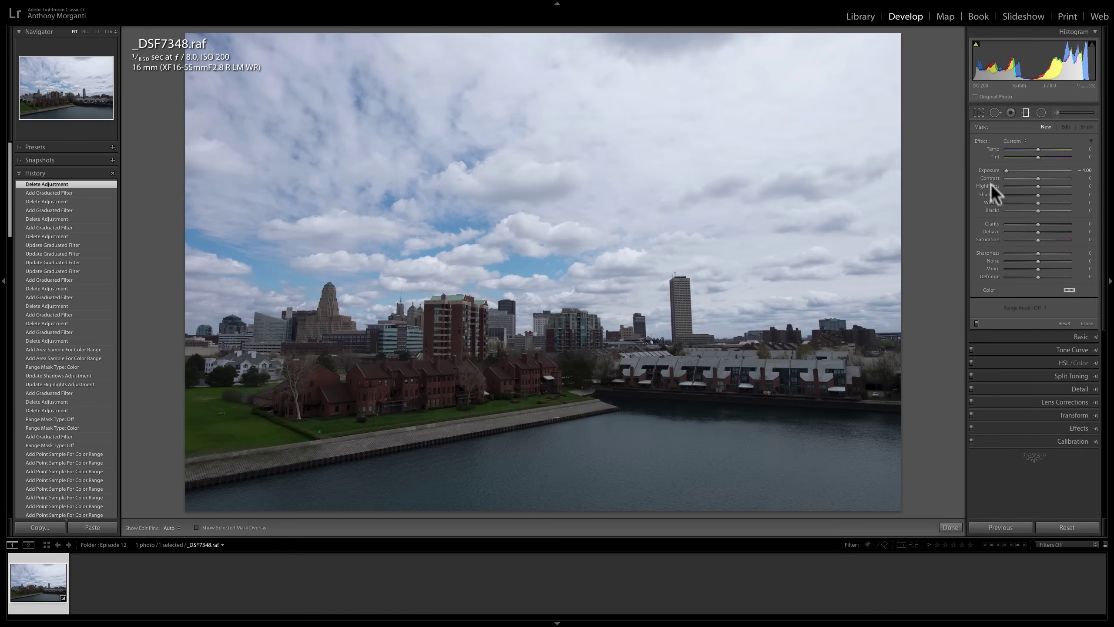
left_click(895, 505)
left_click_drag(895, 505, 925, 526)
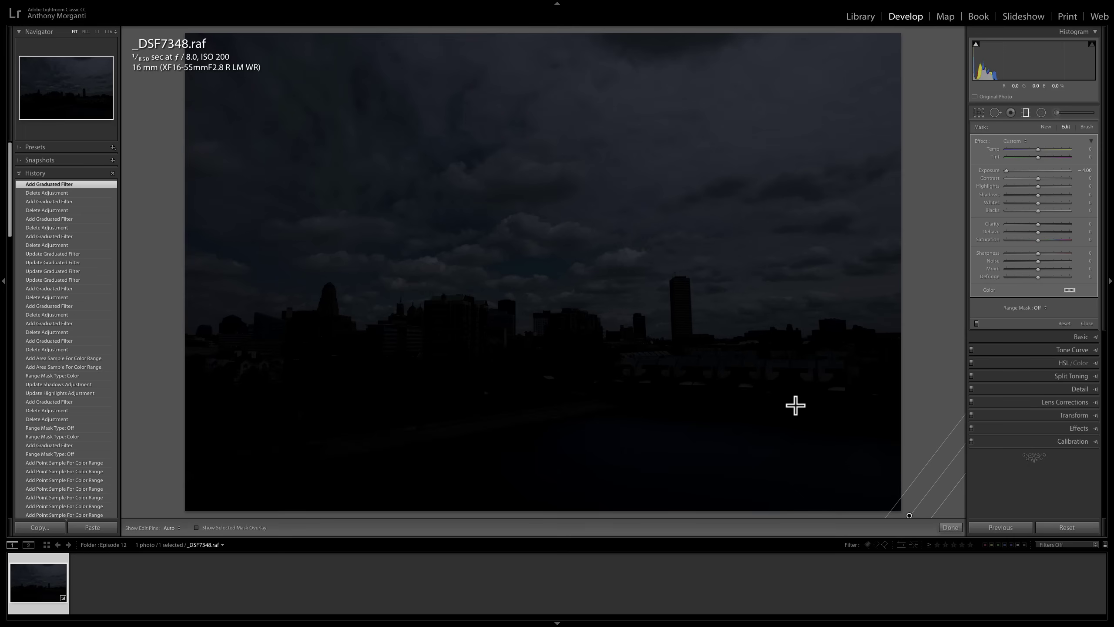
left_click(1081, 336)
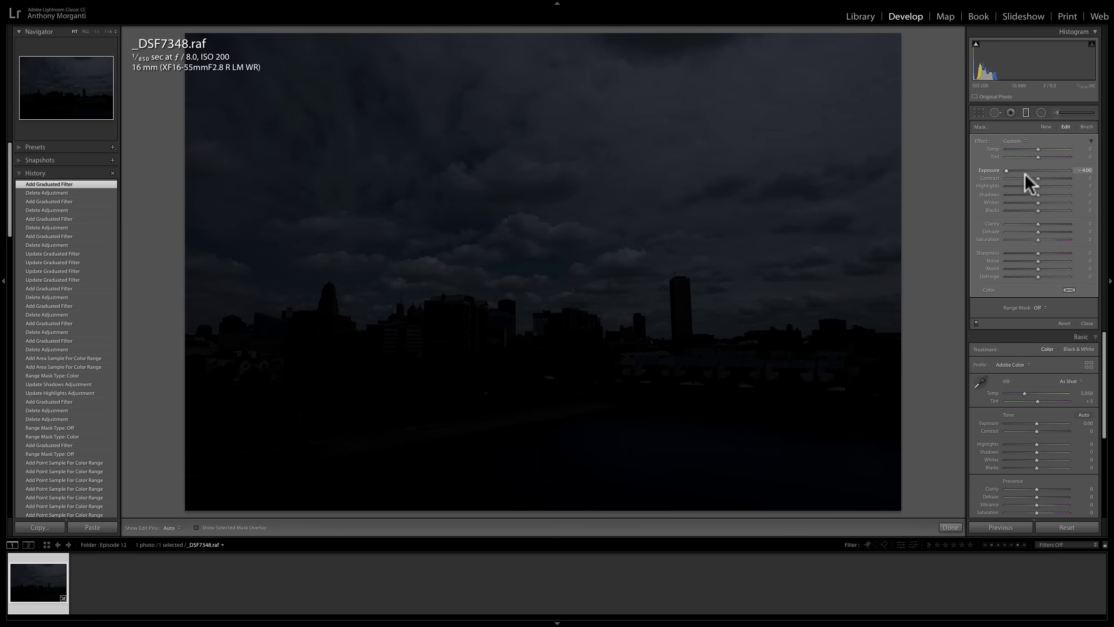
left_click(1094, 339)
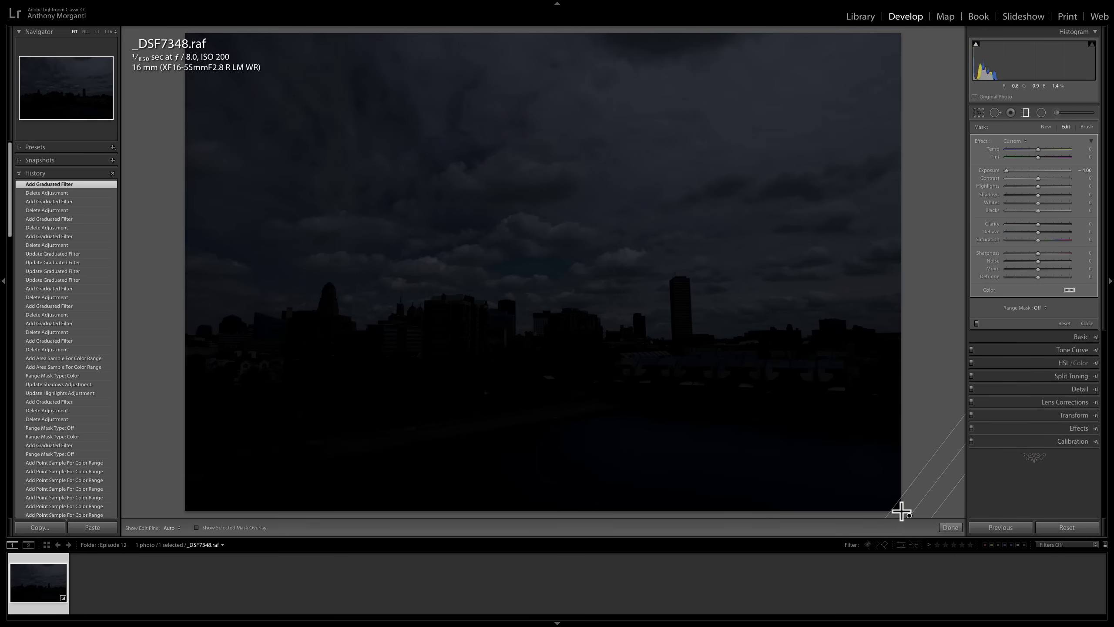
mouse_move(908, 513)
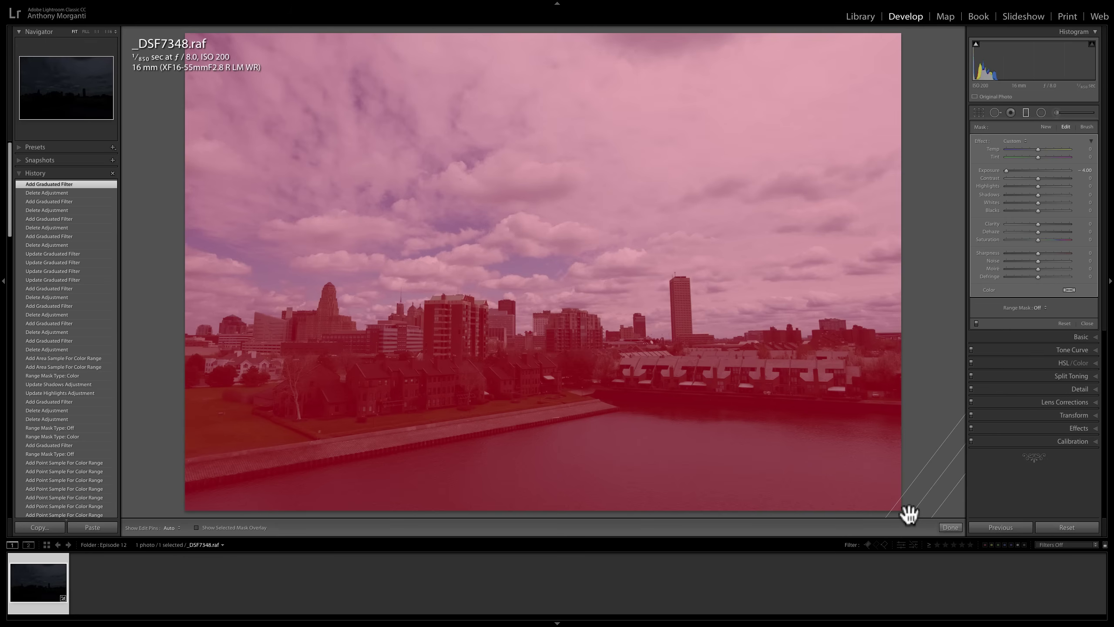
key("BackSpace")
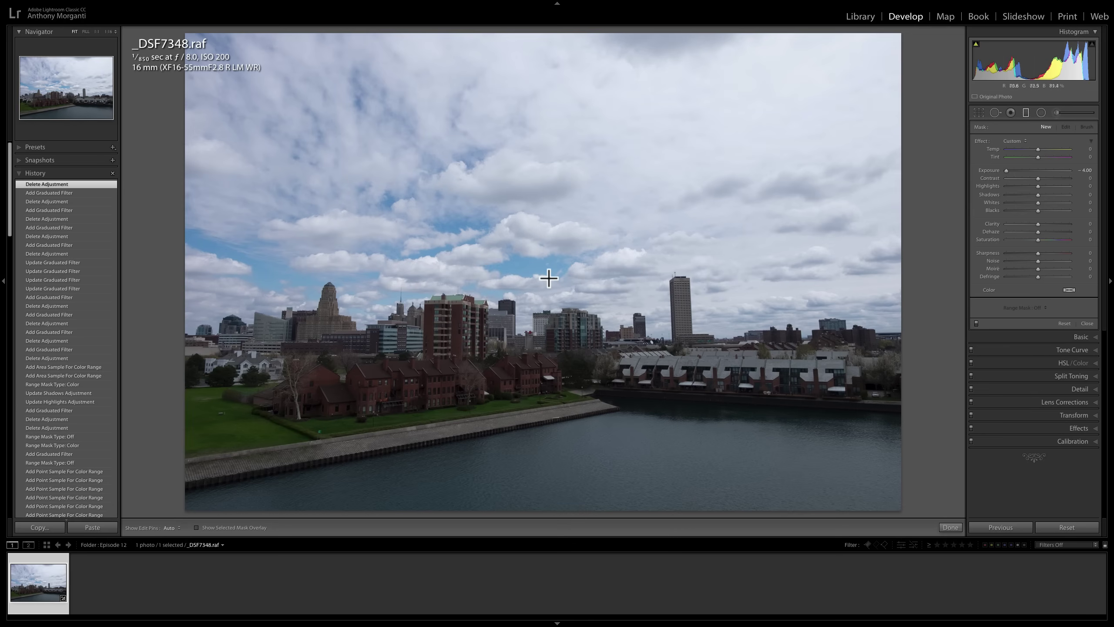
Draw a narrow horizontal graduated filter over the sky at the skyline and shift it slightly upward
left_click_drag(550, 277, 550, 313)
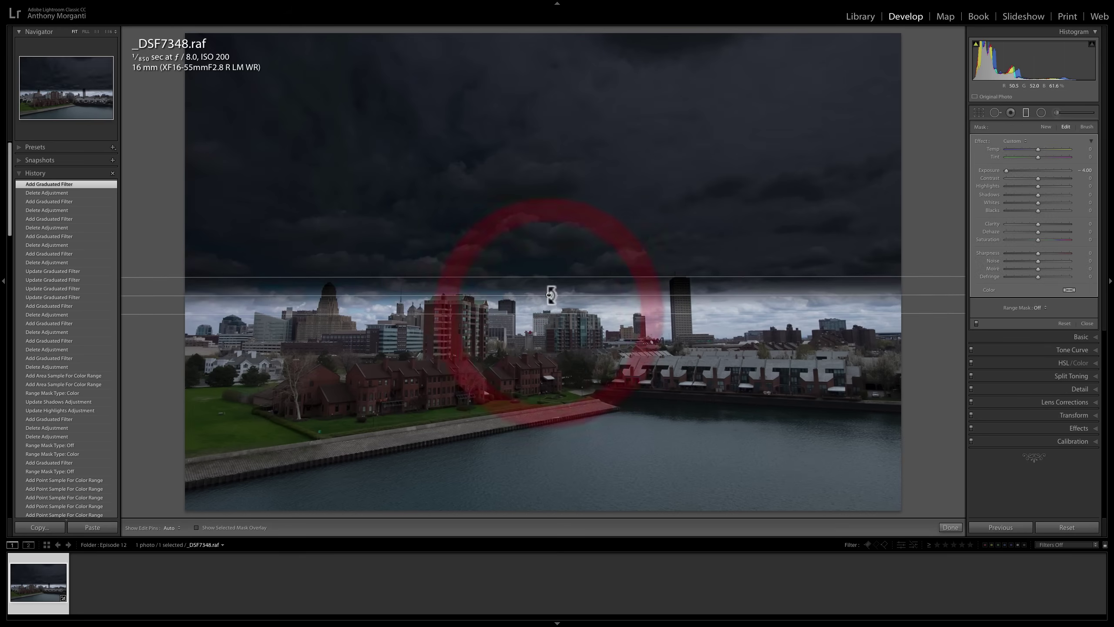
mouse_move(550, 295)
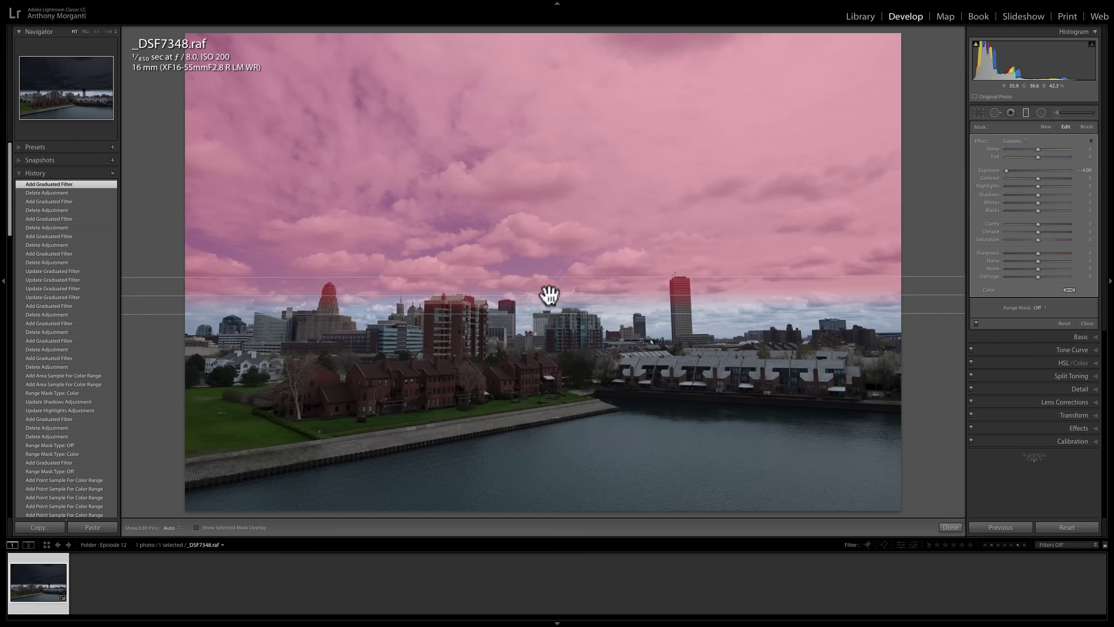
mouse_move(550, 295)
left_mouse_down()
mouse_move(558, 292)
mouse_move(544, 273)
mouse_move(548, 290)
left_mouse_up()
mouse_move(549, 290)
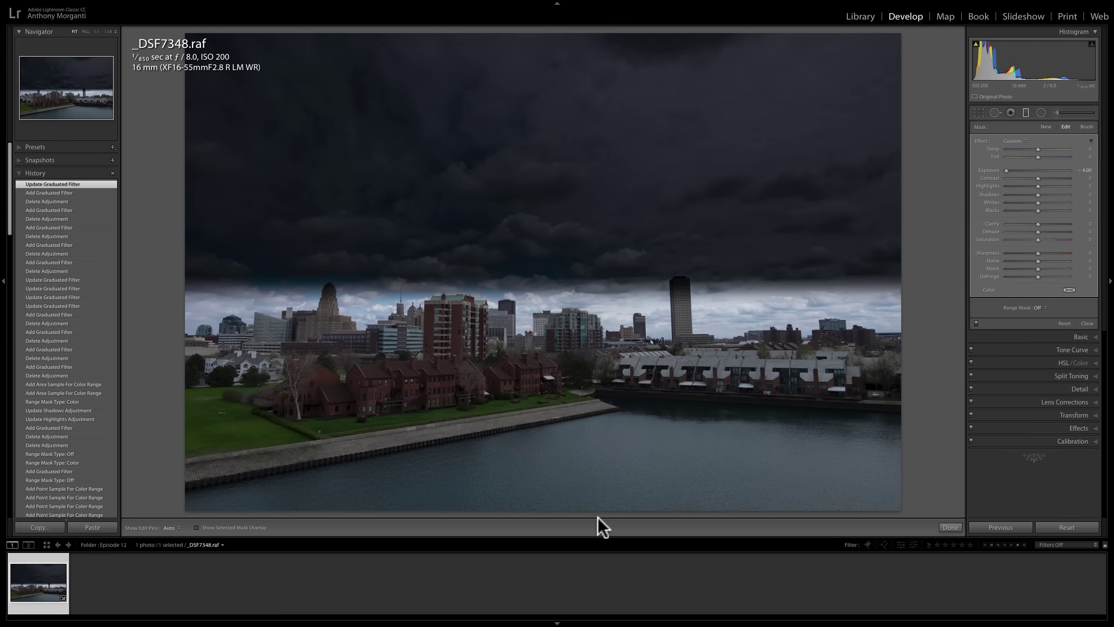
Hide and restore the toolbar, and turn on the mask overlay for the selected skyline filter
key("t")
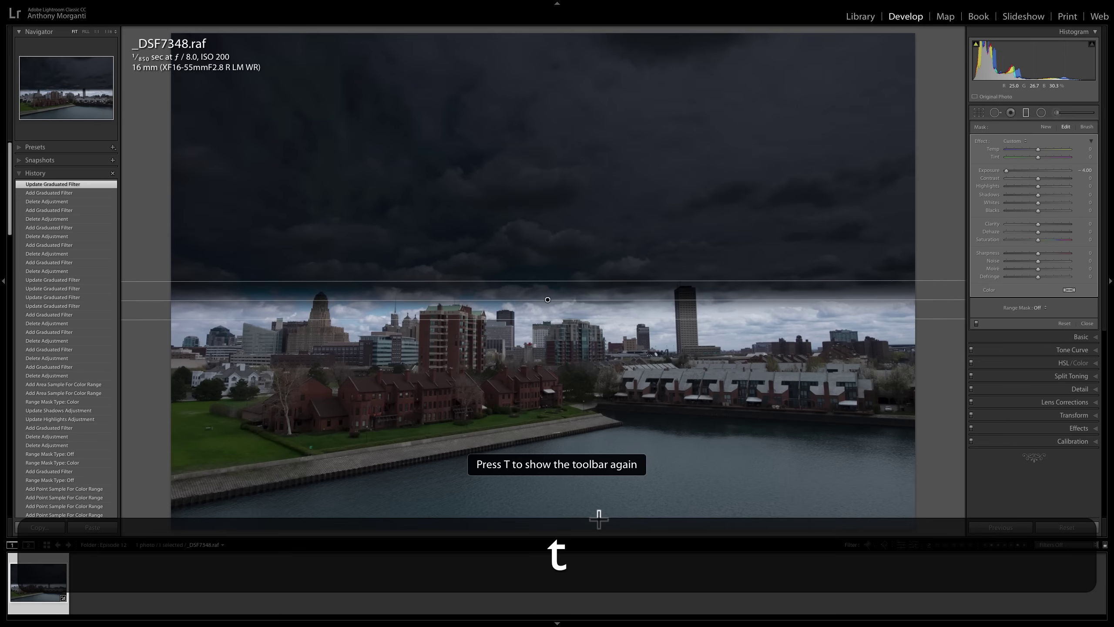
key("t")
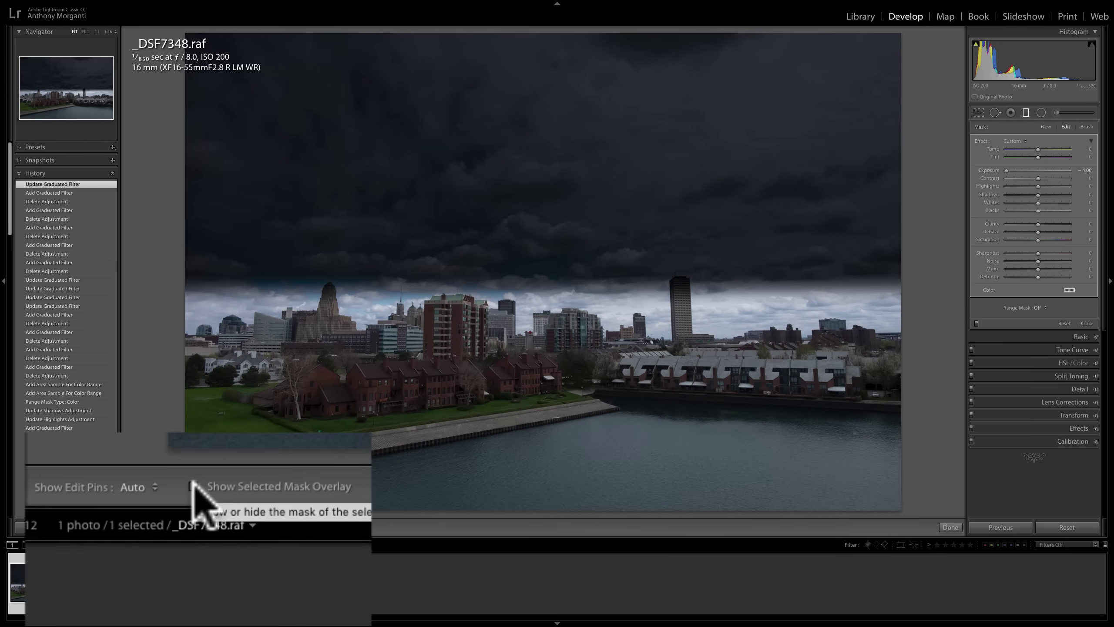
left_click(193, 484)
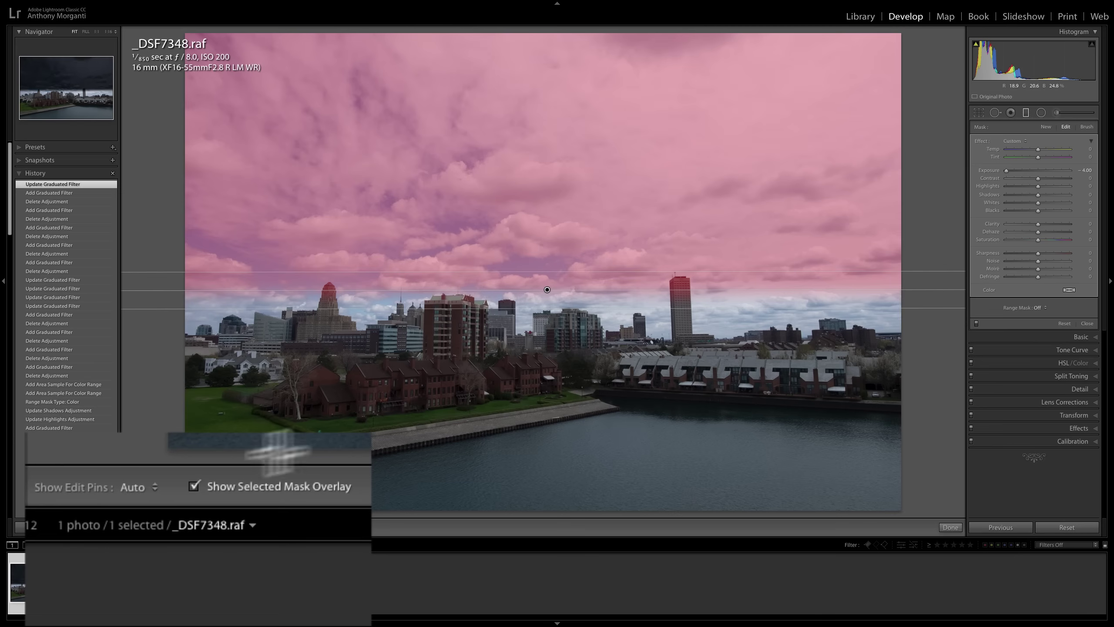
Toggle the red mask overlay of the selected skyline filter off, on and off again
left_click(194, 486)
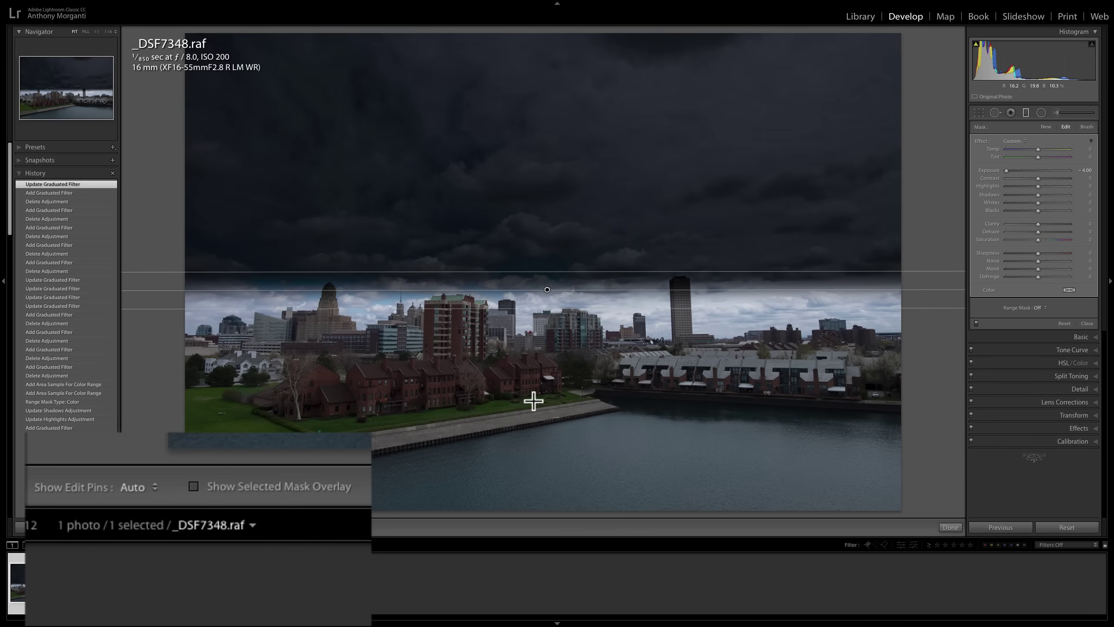
key("o")
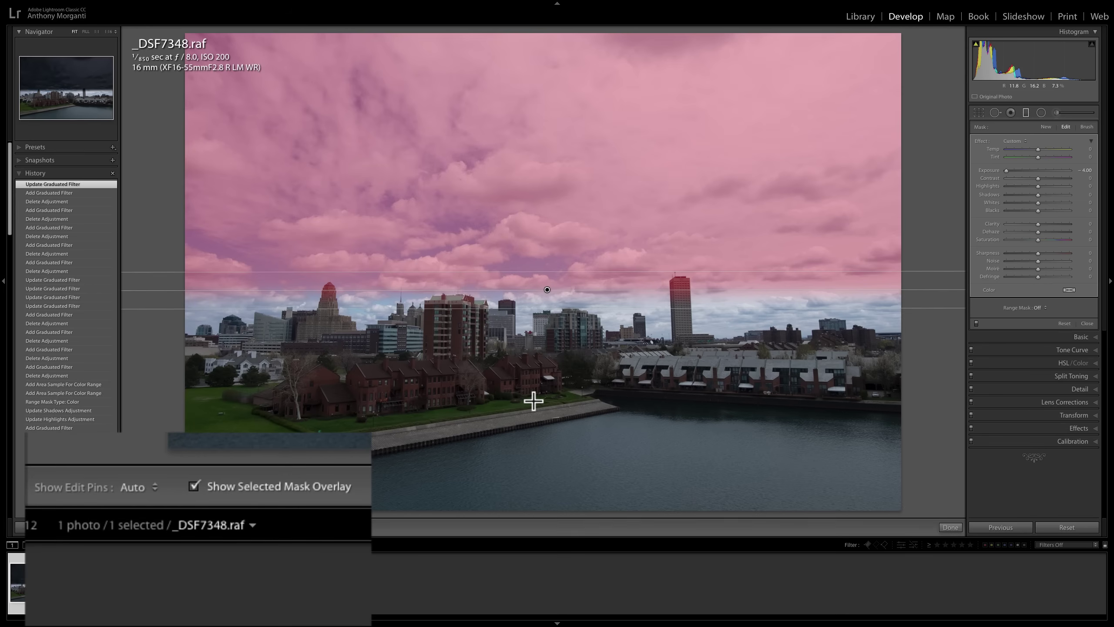
key("o")
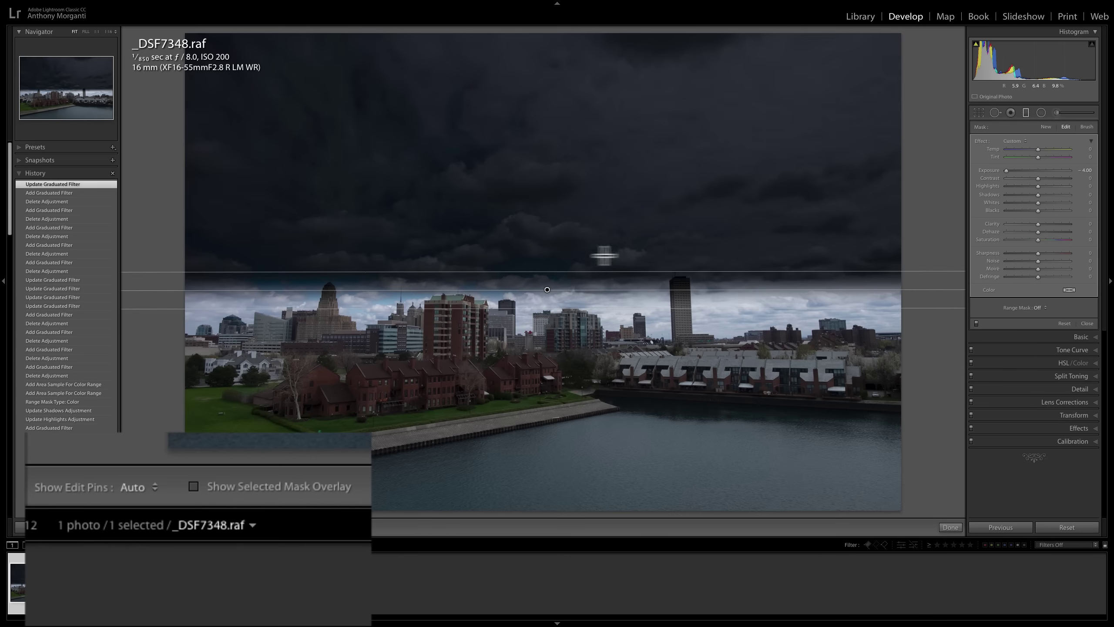
Cycle the edit pin display through Always, Selected and Never, and return it to Auto
left_click(144, 486)
left_click(146, 498)
left_click(142, 487)
left_click(136, 501)
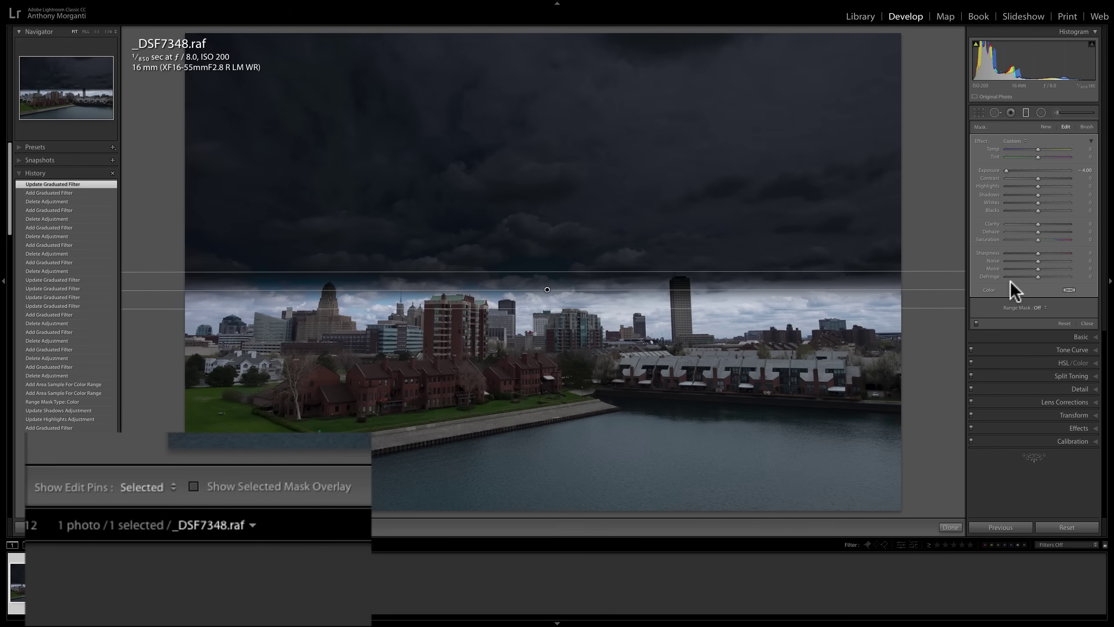
left_click(139, 491)
left_click(142, 520)
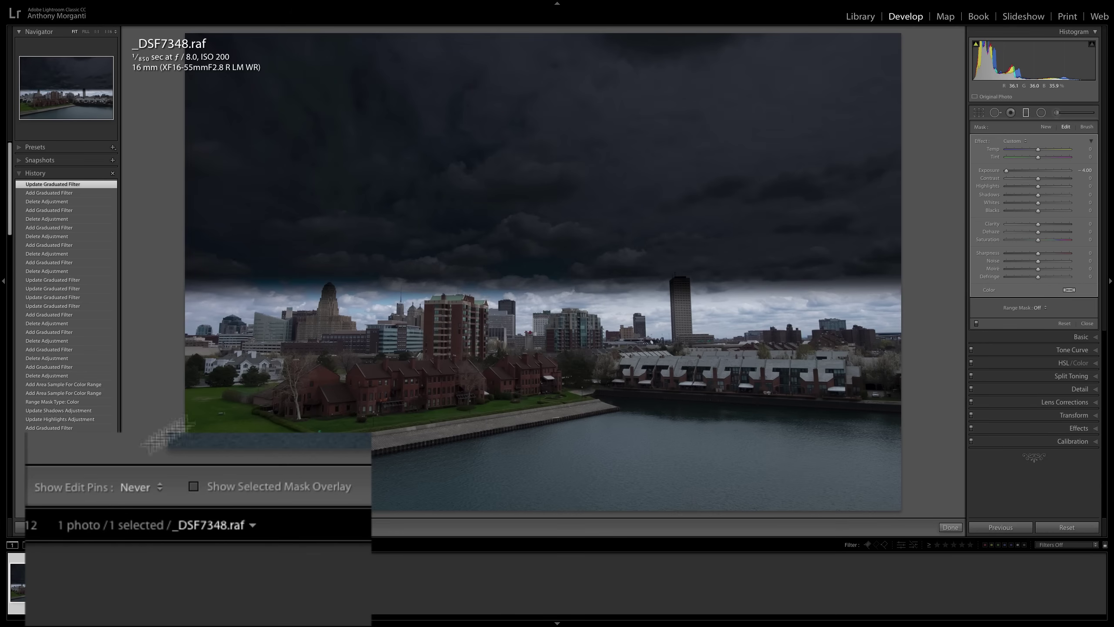
left_click(140, 487)
left_click(184, 508)
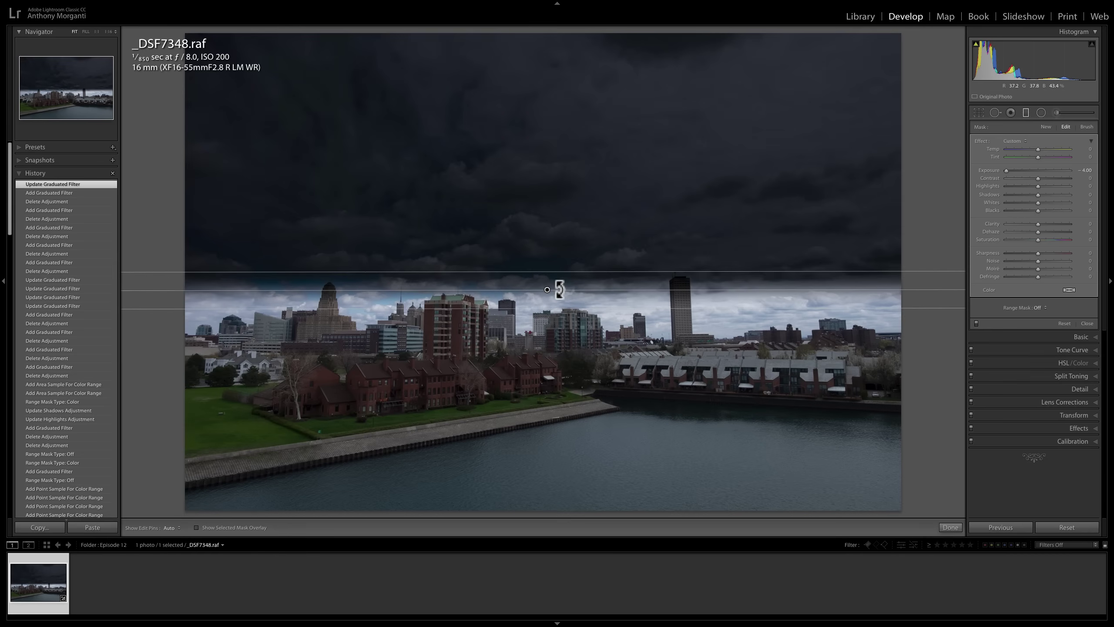
Tilt the skyline filter slightly about its centre line, and switch the edit pins to Never and back to Auto
left_click_drag(567, 290, 570, 290)
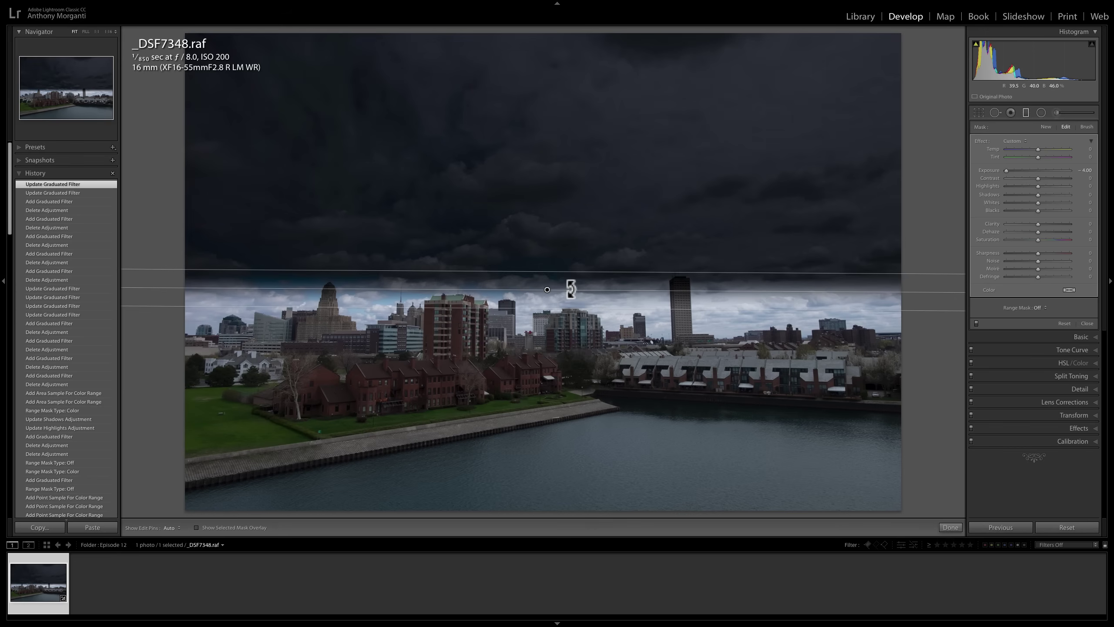
left_click(176, 528)
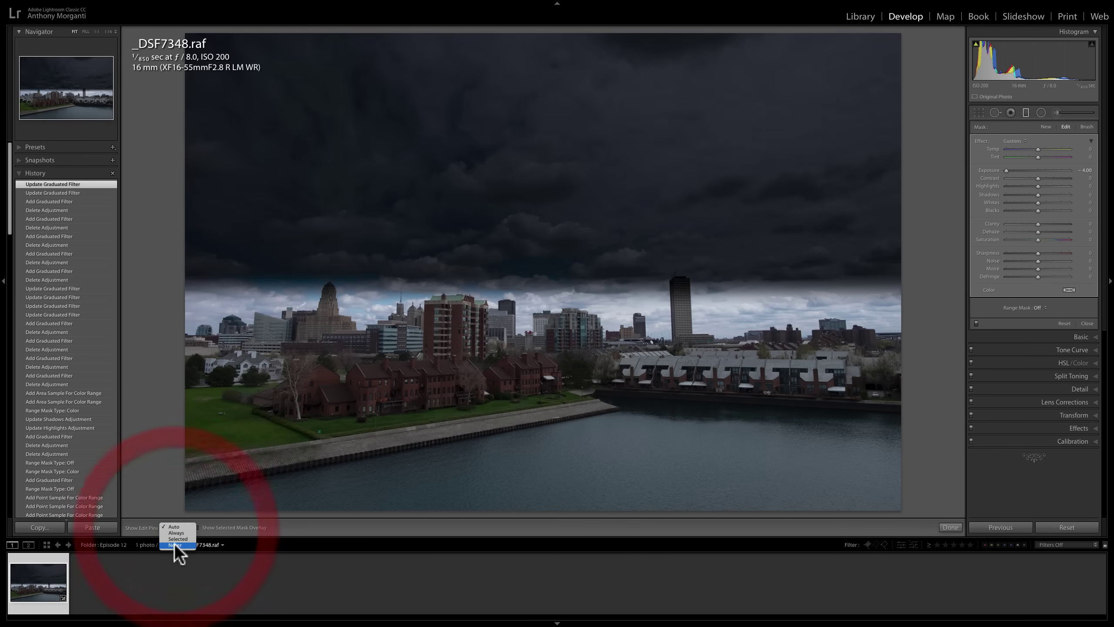
left_click(174, 544)
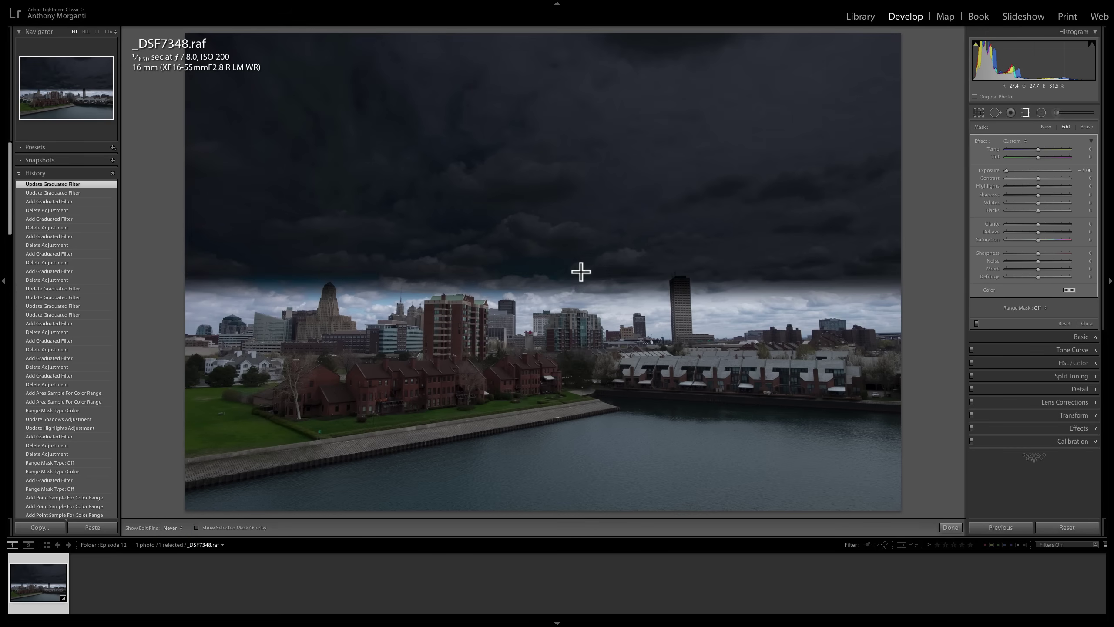
left_click(171, 528)
left_click(170, 507)
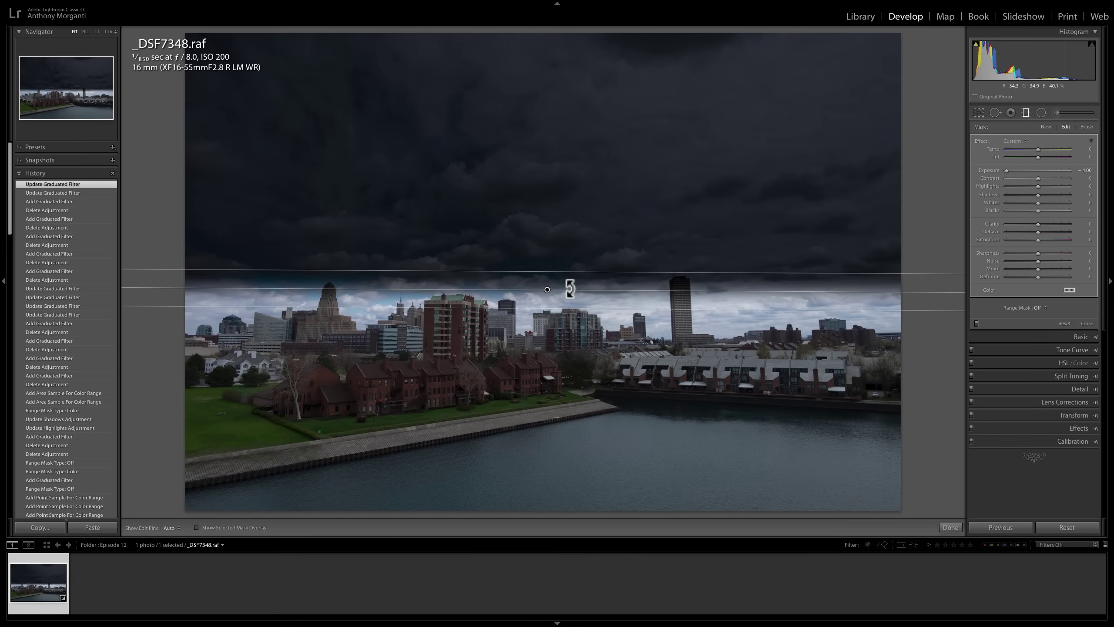
Hide and show the skyline filter's edit pin and guide lines twice
key("h")
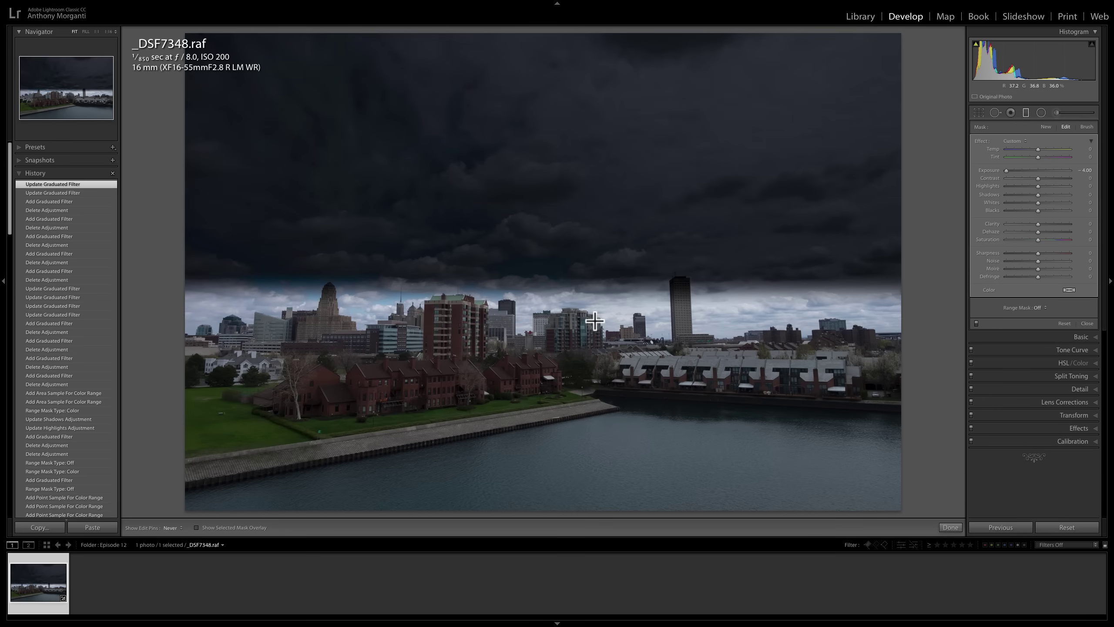
key("h")
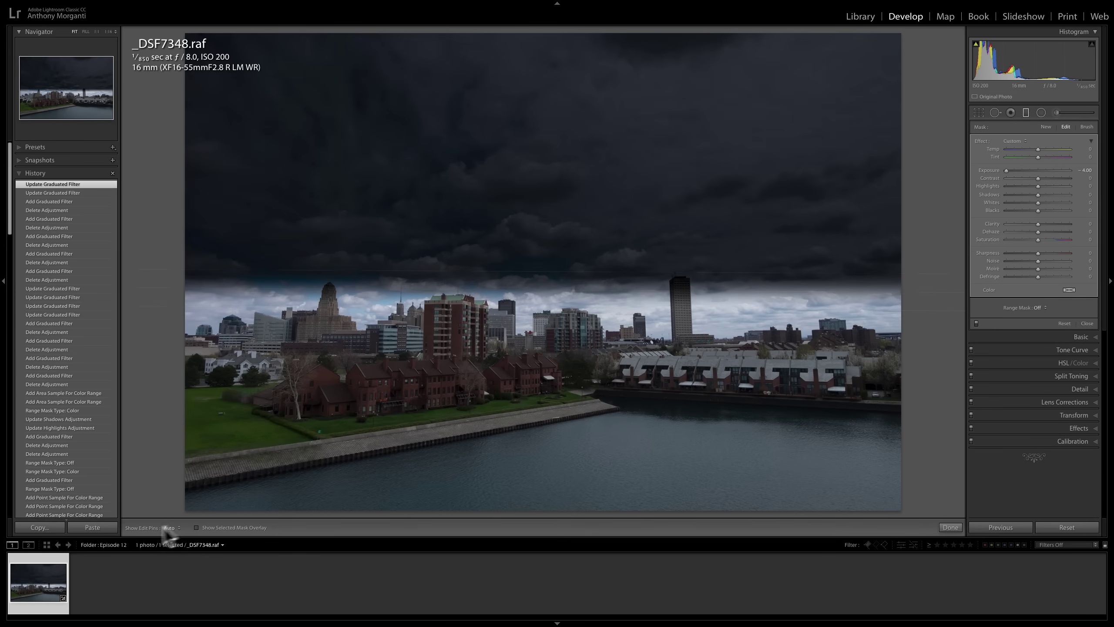
key("h")
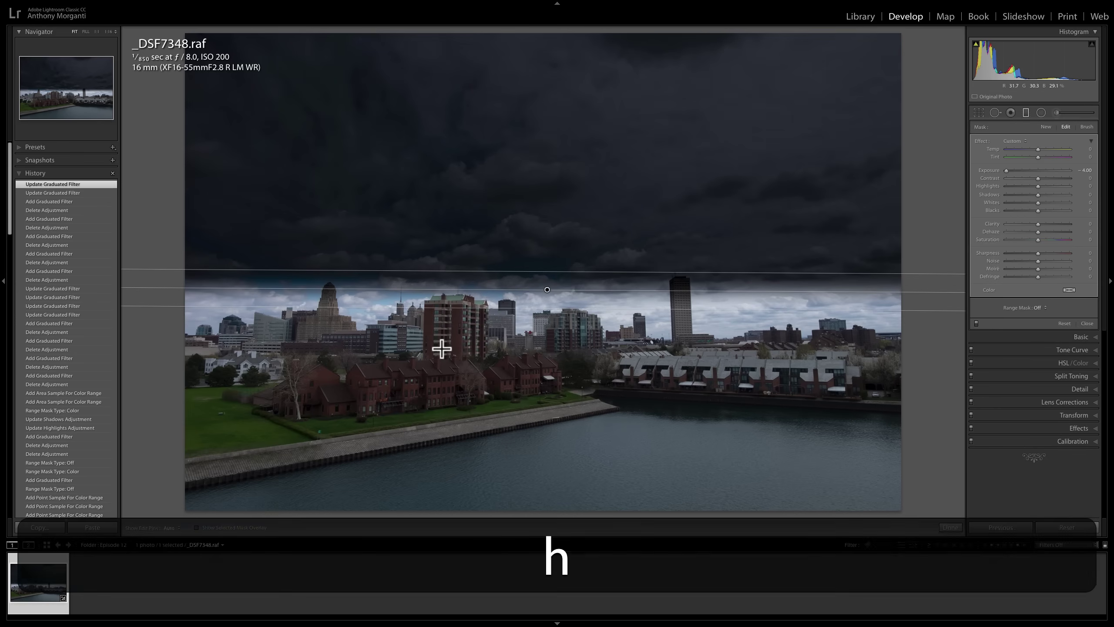
key("h")
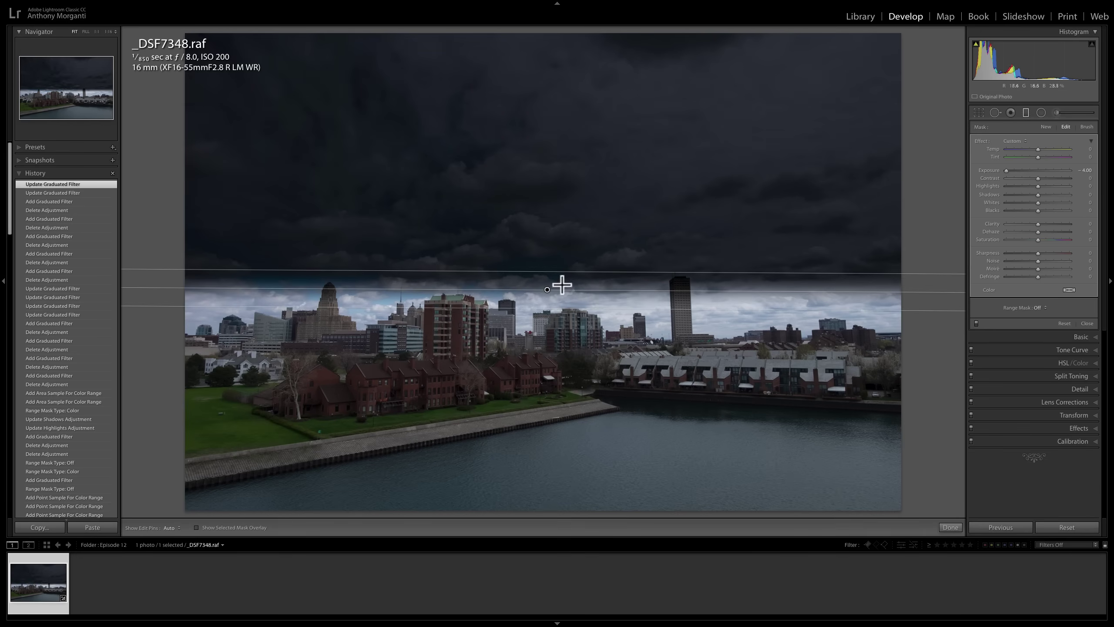
Try tilting the skyline filter, widening its gradient and repositioning it by its pin
left_click(576, 289)
left_click_drag(576, 289, 567, 243)
left_click(567, 269)
left_click_drag(567, 308, 567, 330)
left_click_drag(548, 284, 564, 288)
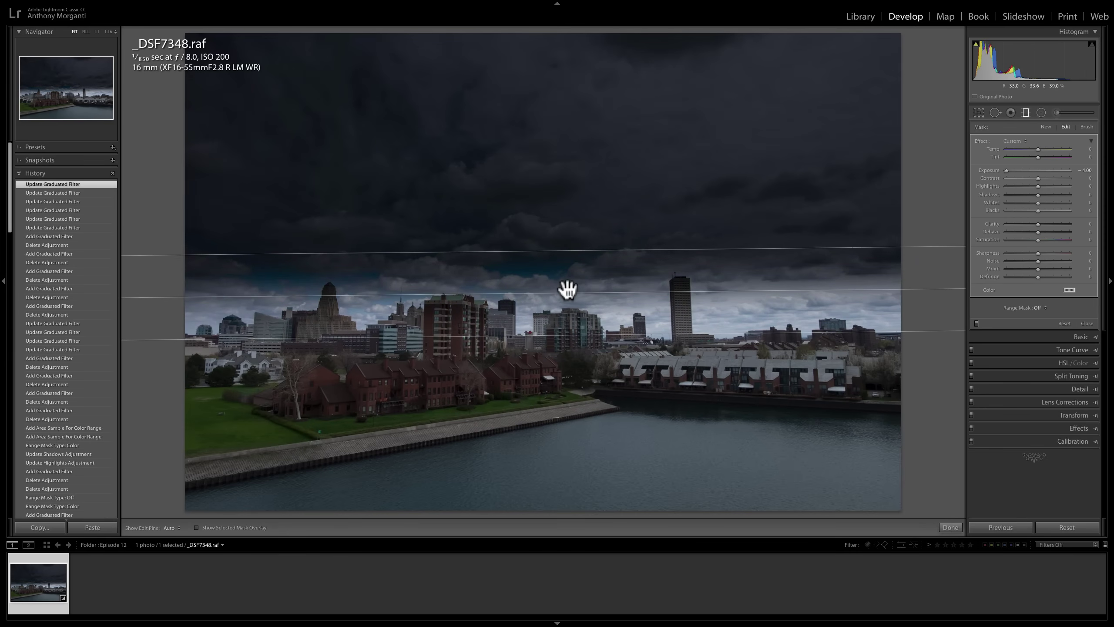
Delete the skyline graduated filter
key("o")
mouse_move(570, 292)
key("BackSpace")
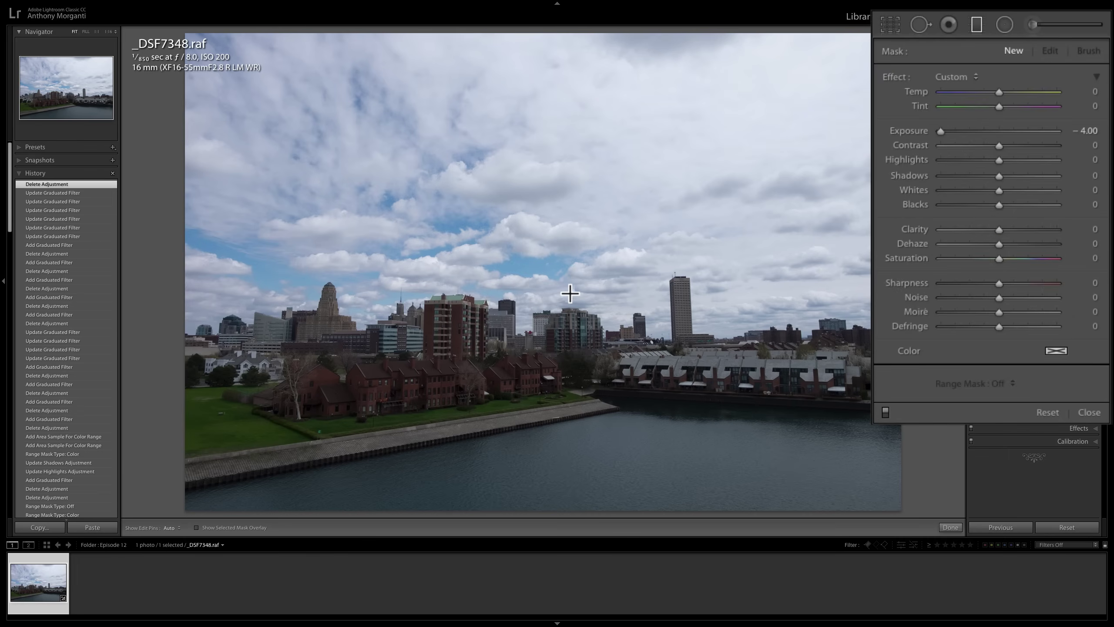
Reset Exposure to 0.00 and set Shadows to 100 for a new graduated filter
left_click(910, 126)
double_click(908, 125)
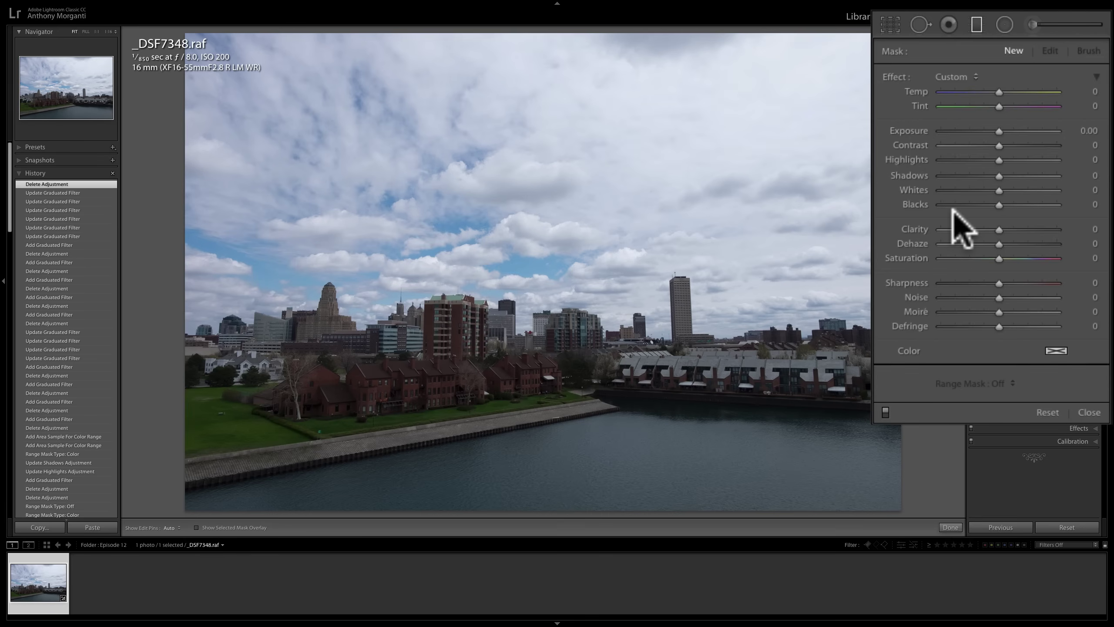
left_click_drag(999, 175, 1097, 173)
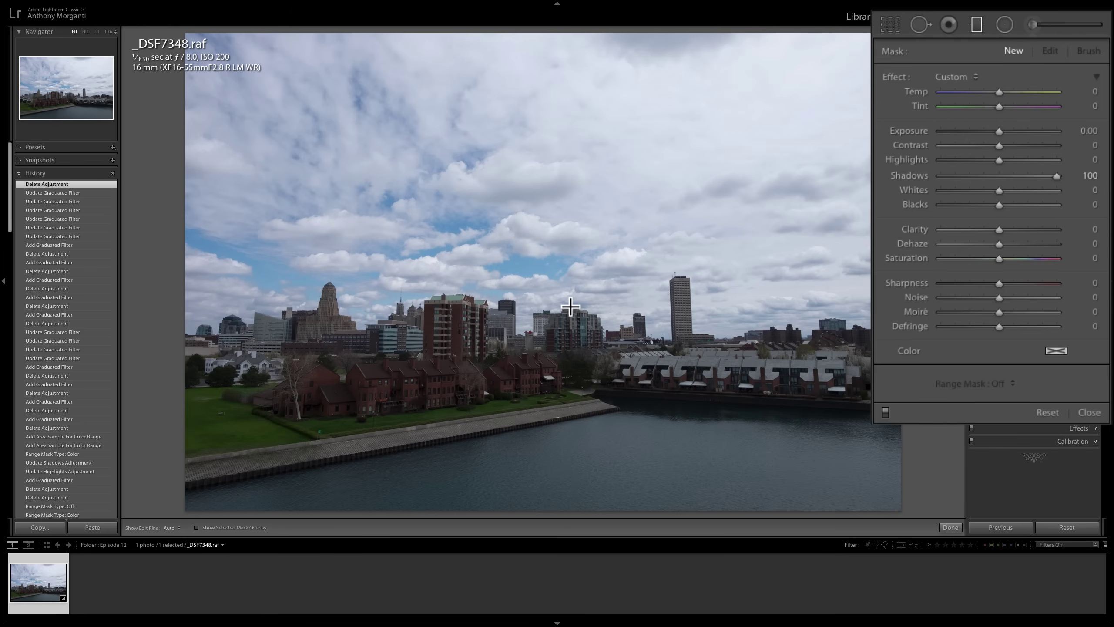
Draw a level graduated filter outward from its centre at the skyline, dragging upward to brighten the city and water
key("alt")
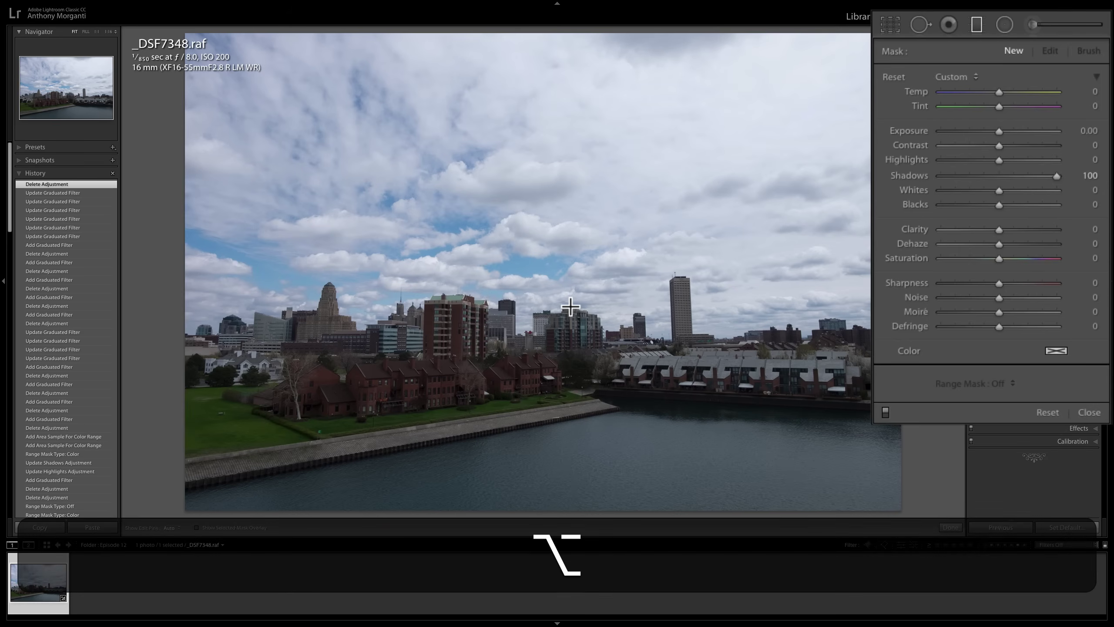
key("shift")
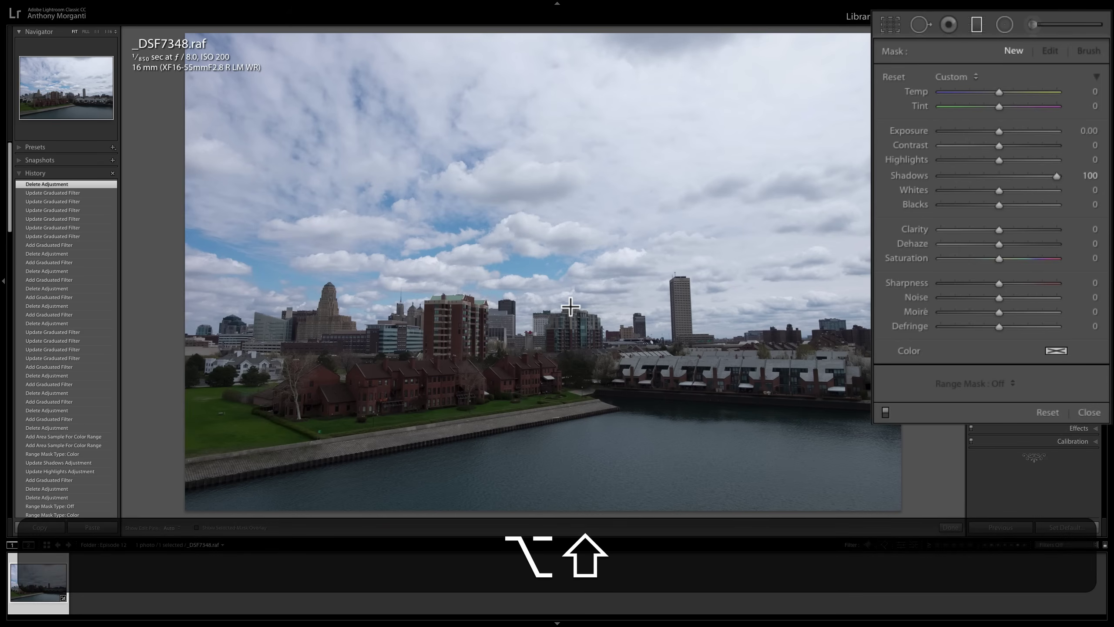
left_click_drag(570, 307, 568, 282)
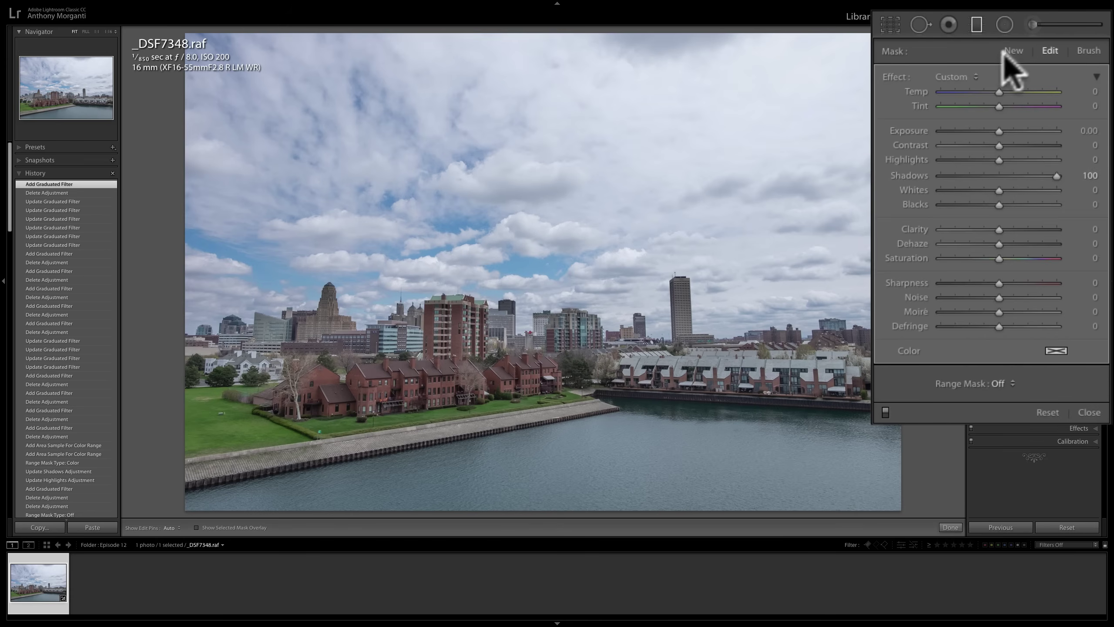
Start a new graduated filter mask, resetting Shadows to 0 and setting Highlights to -100
mouse_move(570, 303)
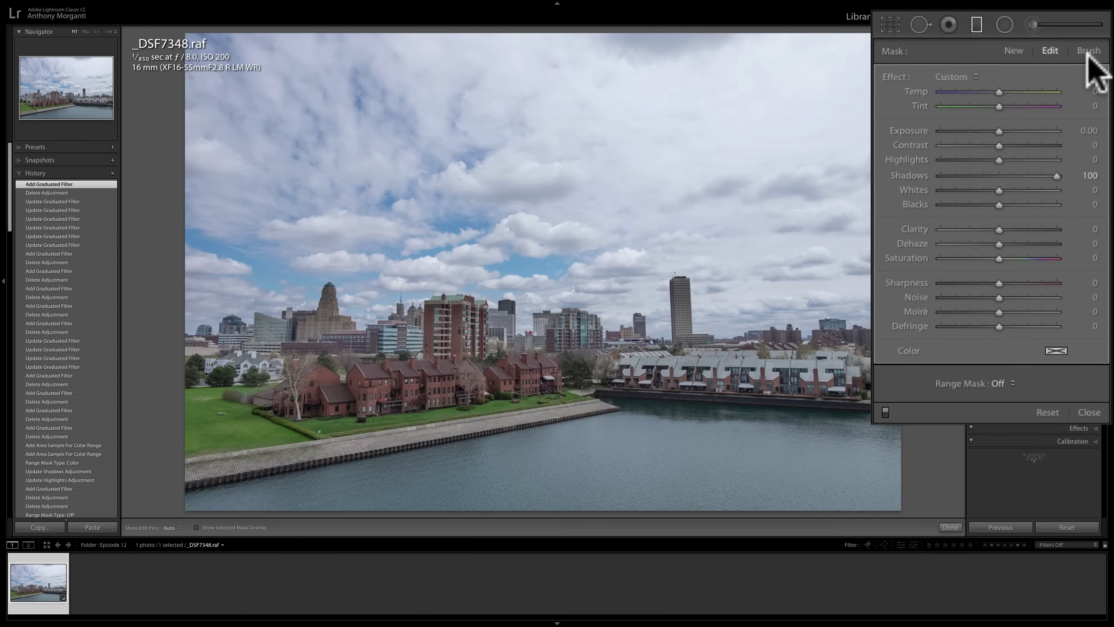
left_click(1011, 48)
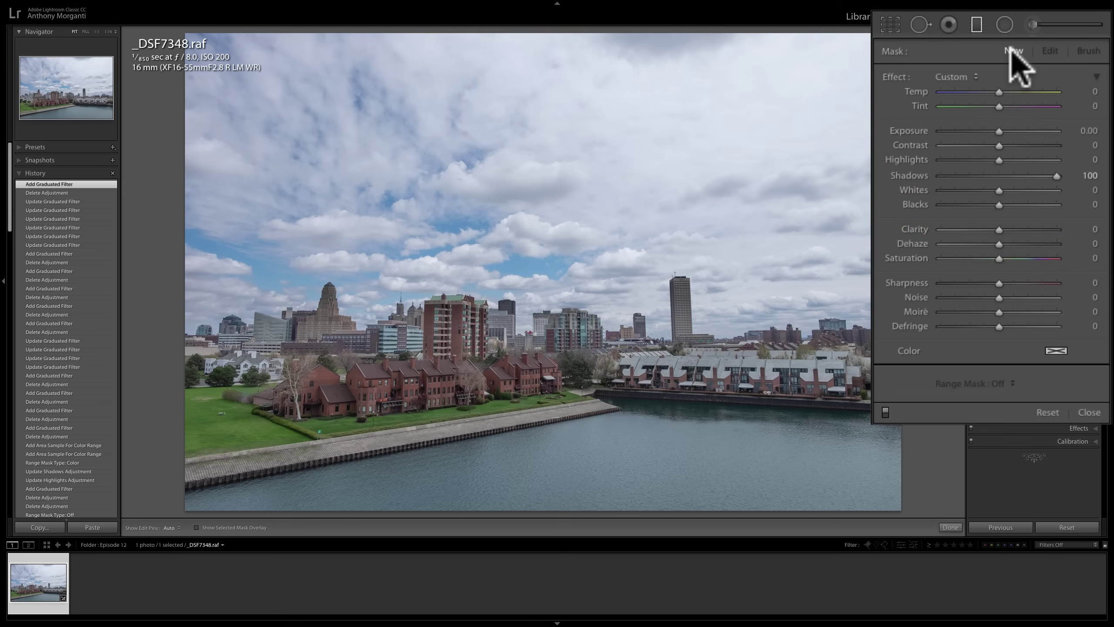
left_click_drag(1057, 176, 997, 176)
double_click(926, 174)
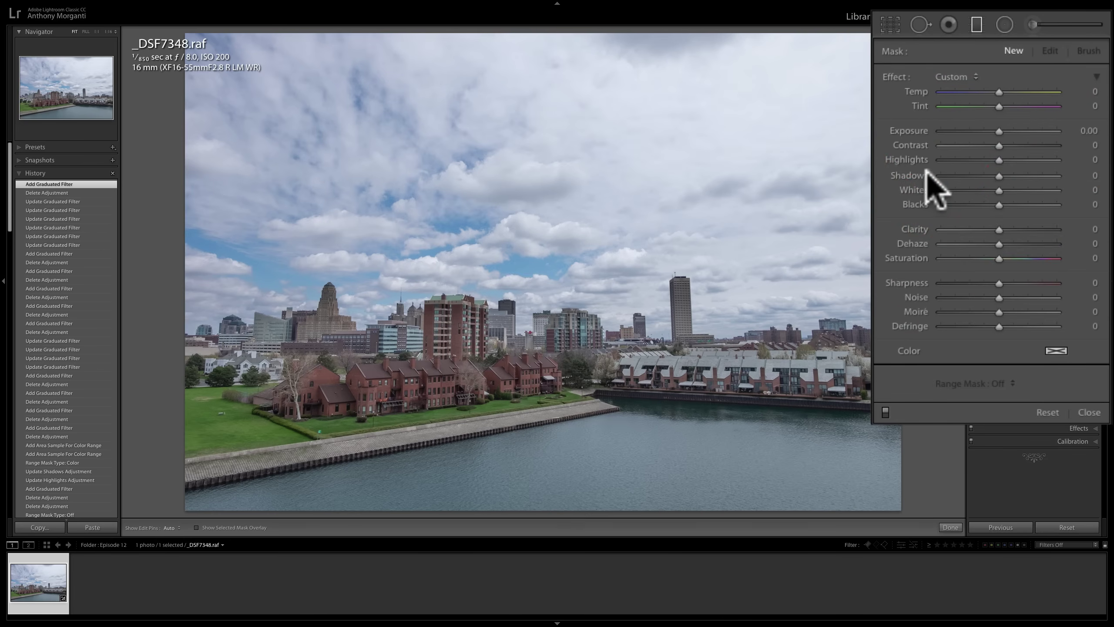
left_click_drag(997, 160, 904, 161)
Hide the edit pins and draw a level graduated filter over the sky, outward from its centre at the skyline
key("h")
key("shift+alt")
left_click(539, 294)
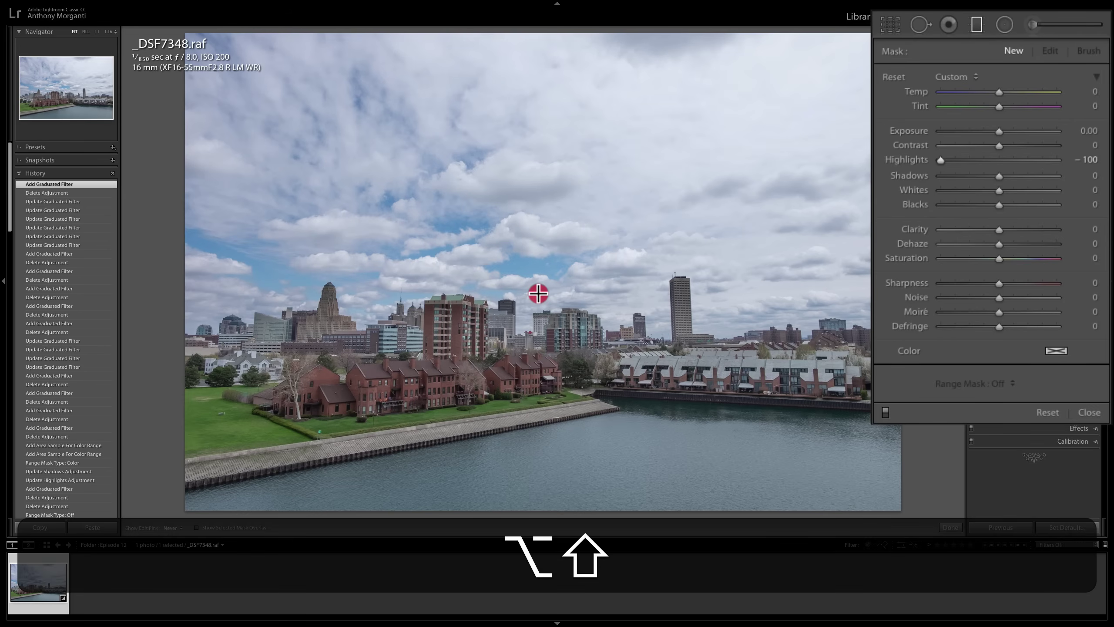
left_click_drag(539, 293, 536, 322)
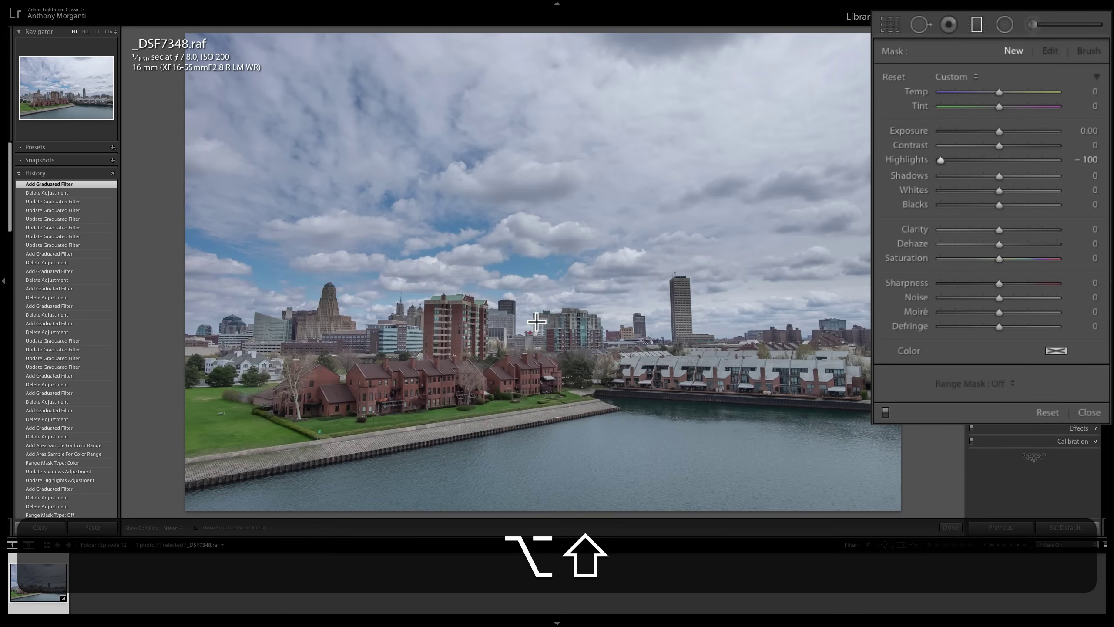
left_click(537, 328, "alt+shift")
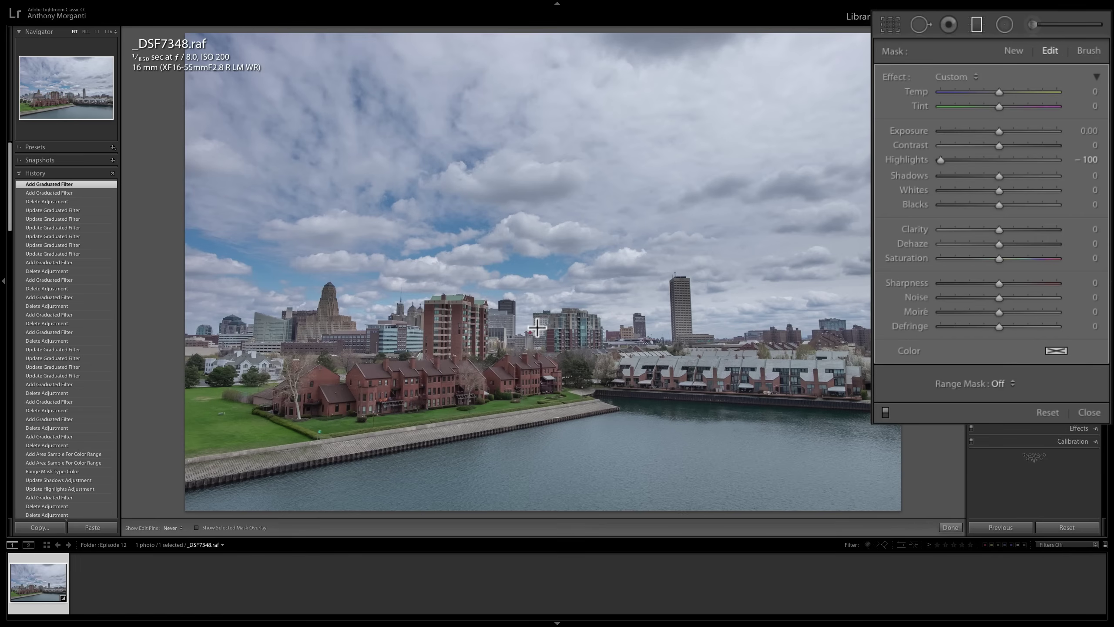
Show the edit pins again and set the sky filter's Clarity to 36 and Saturation to 30
key("h")
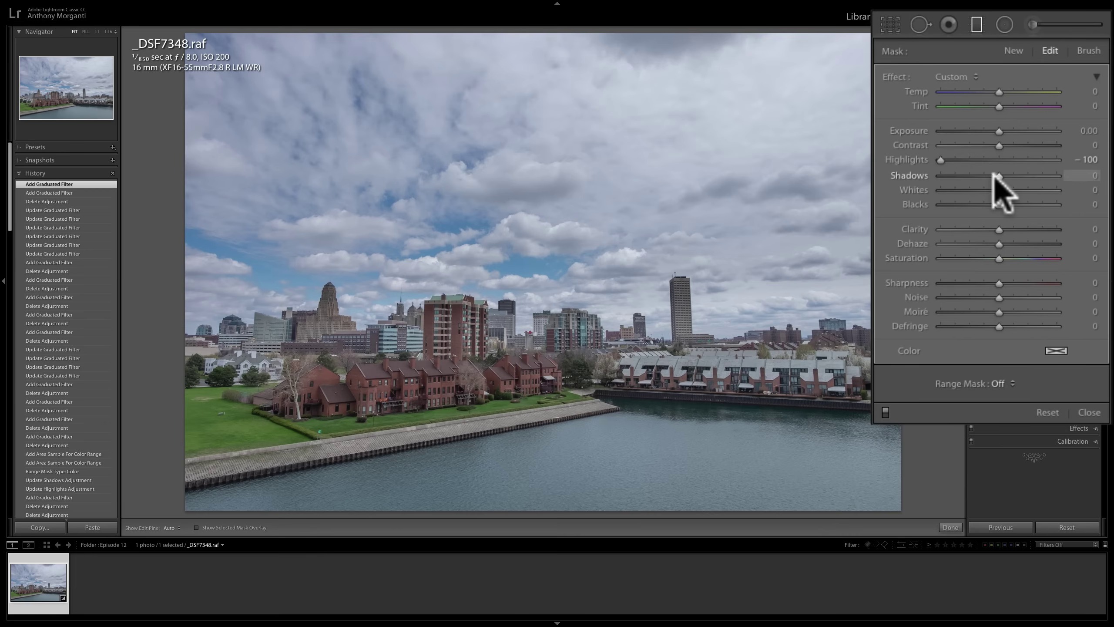
left_click_drag(1000, 230, 1016, 257)
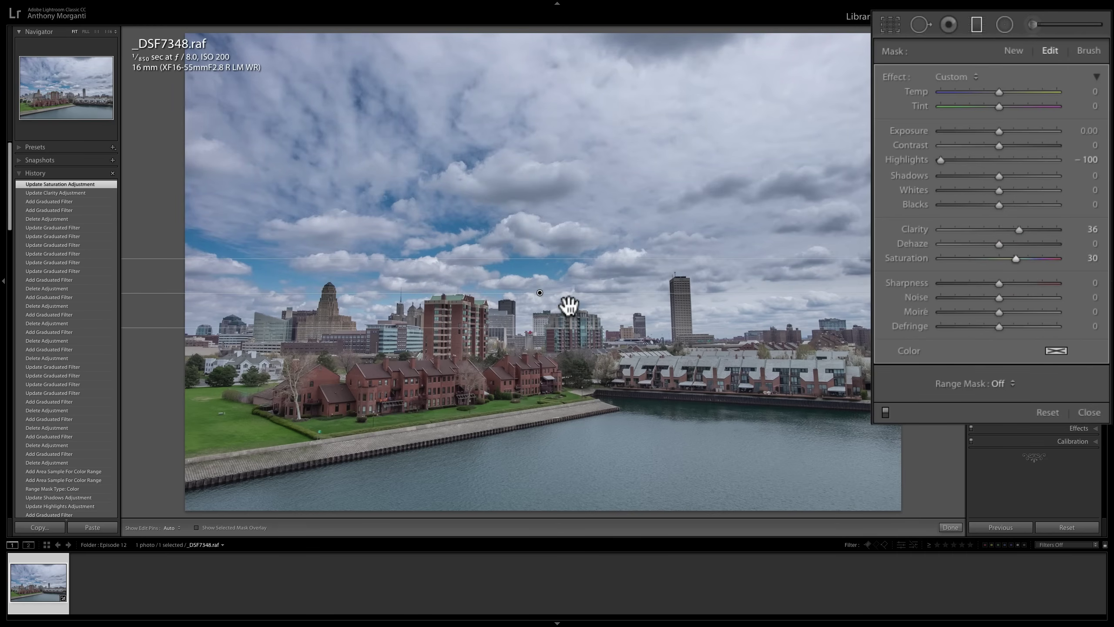
Select the filter covering the city and water, and set its Clarity to 40, Contrast to 4 and Saturation to 24
mouse_move(569, 305)
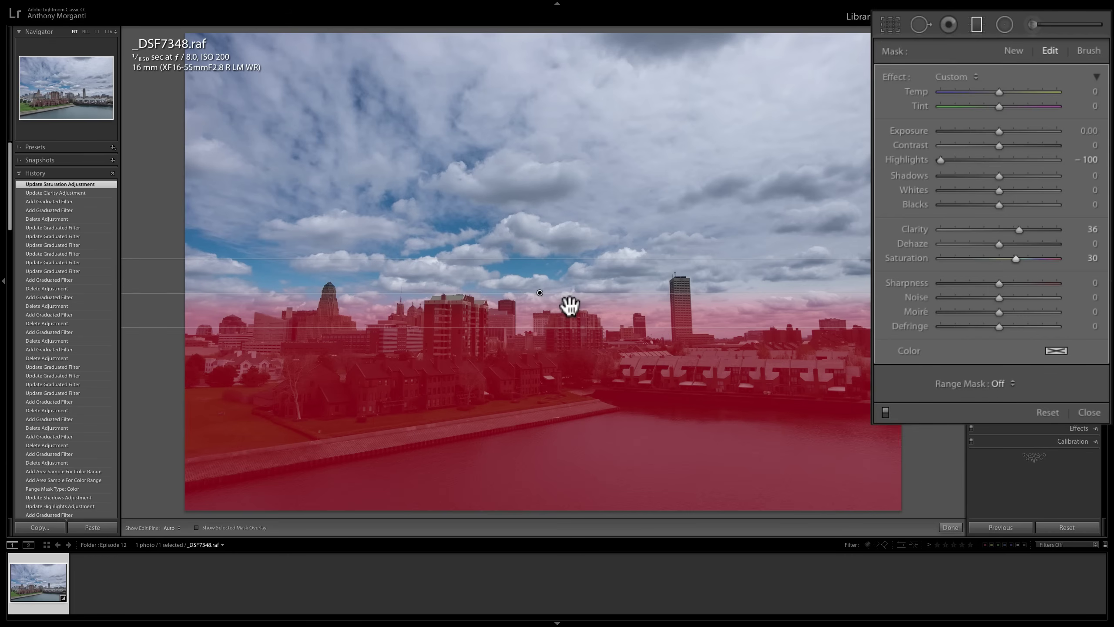
left_click(570, 305)
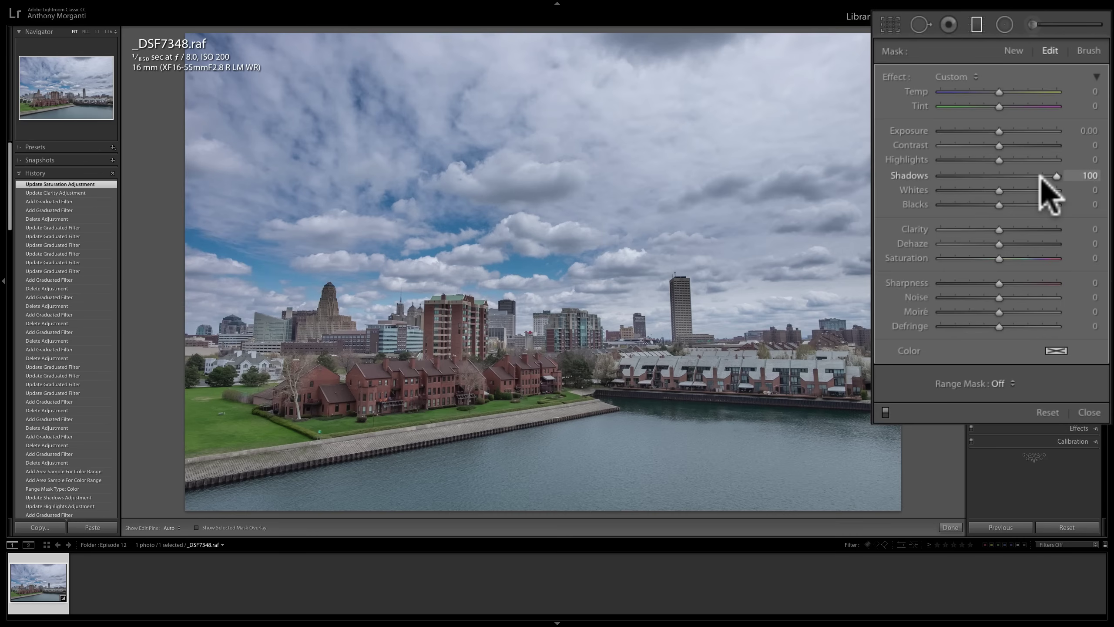
left_click(999, 228)
left_click_drag(999, 228, 1021, 229)
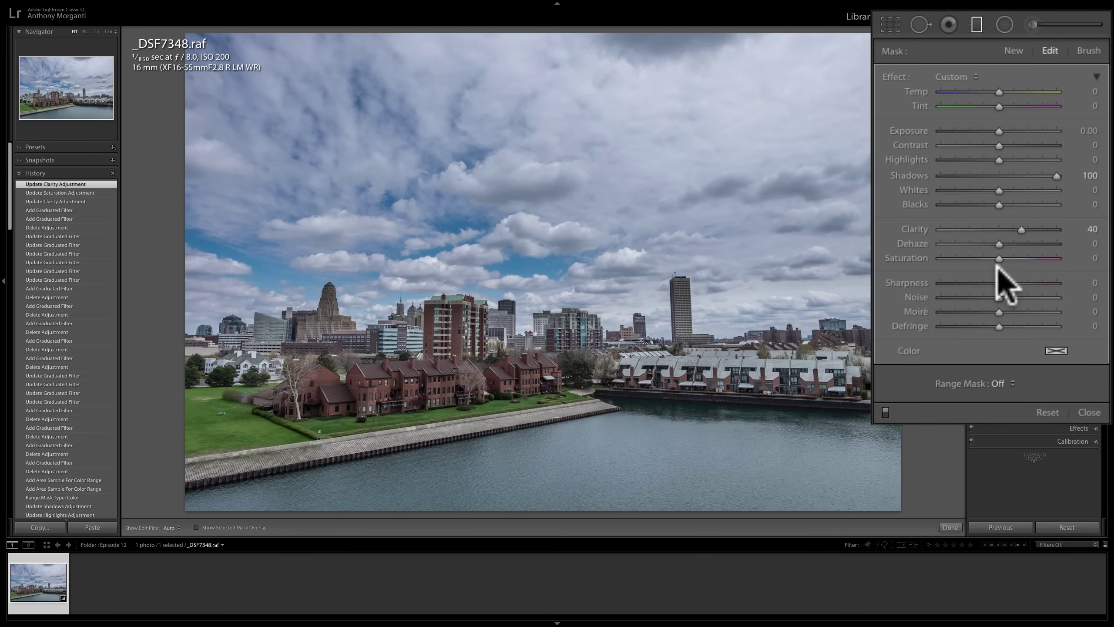
left_click_drag(999, 146, 1004, 185)
left_click_drag(1000, 258, 1013, 258)
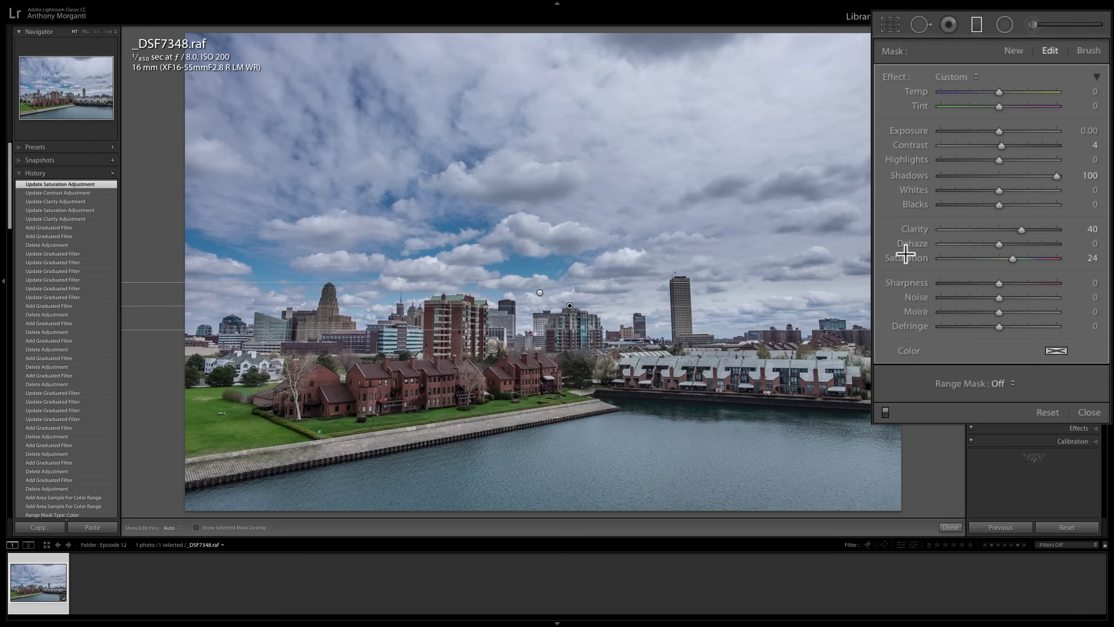
Reset all graduated filters on the photo and return Highlights to 0
left_click(1047, 412)
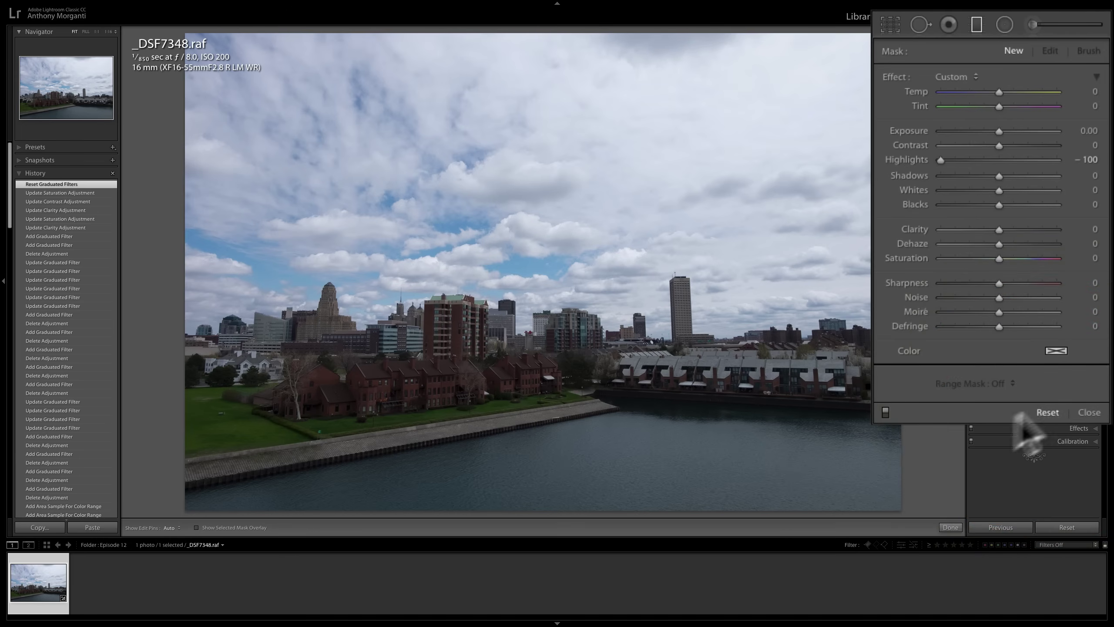
double_click(907, 160)
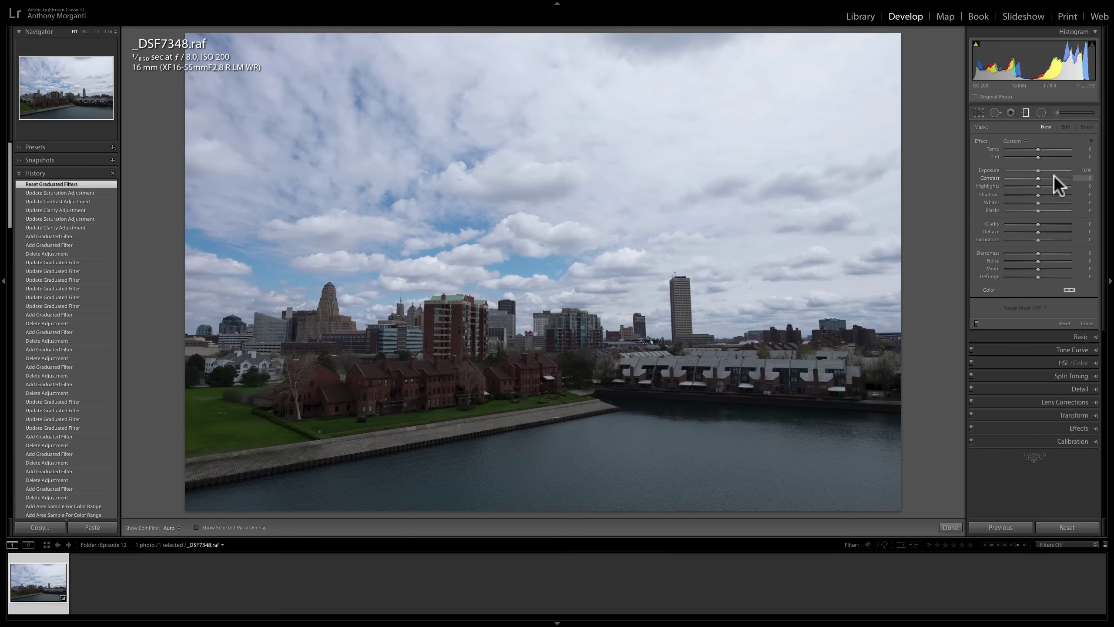
Set Exposure to -4.00 and draw a nearly level graduated filter over the sky, fading out across the skyline
left_click(992, 171)
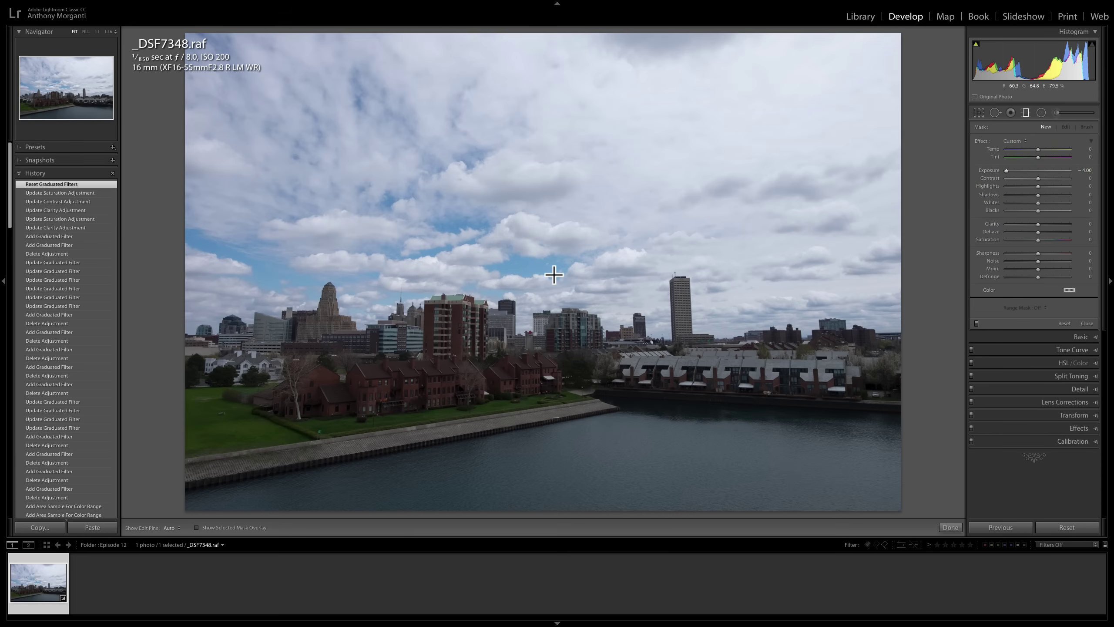
left_click_drag(554, 274, 555, 353)
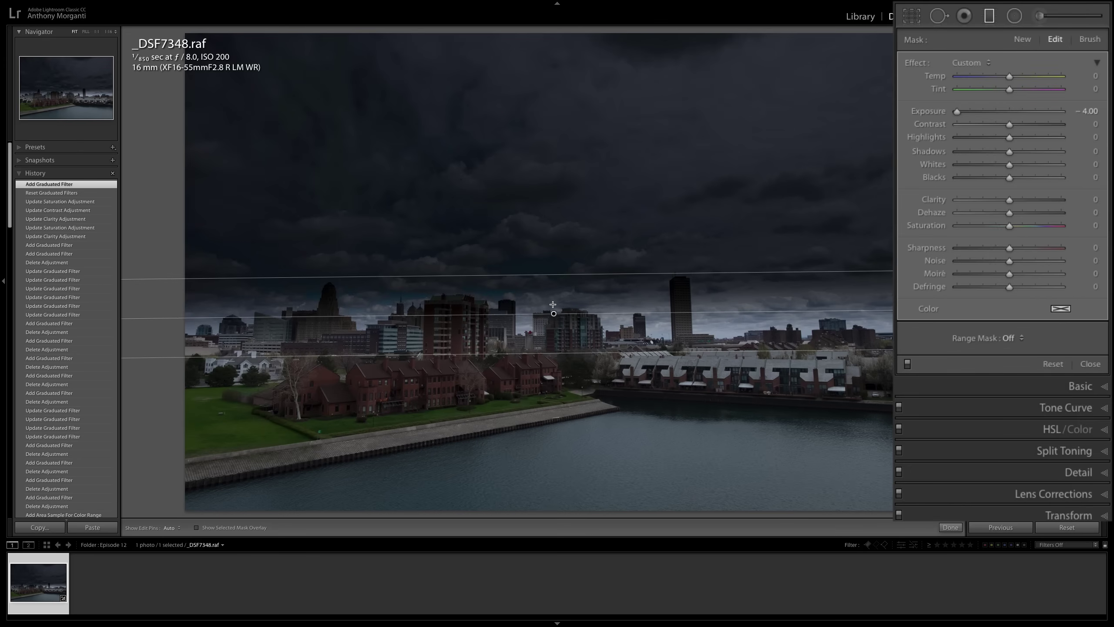
Erase the filter from the tall tower with its Erase brush at size 3.0, with Auto Mask on
left_click(1090, 39)
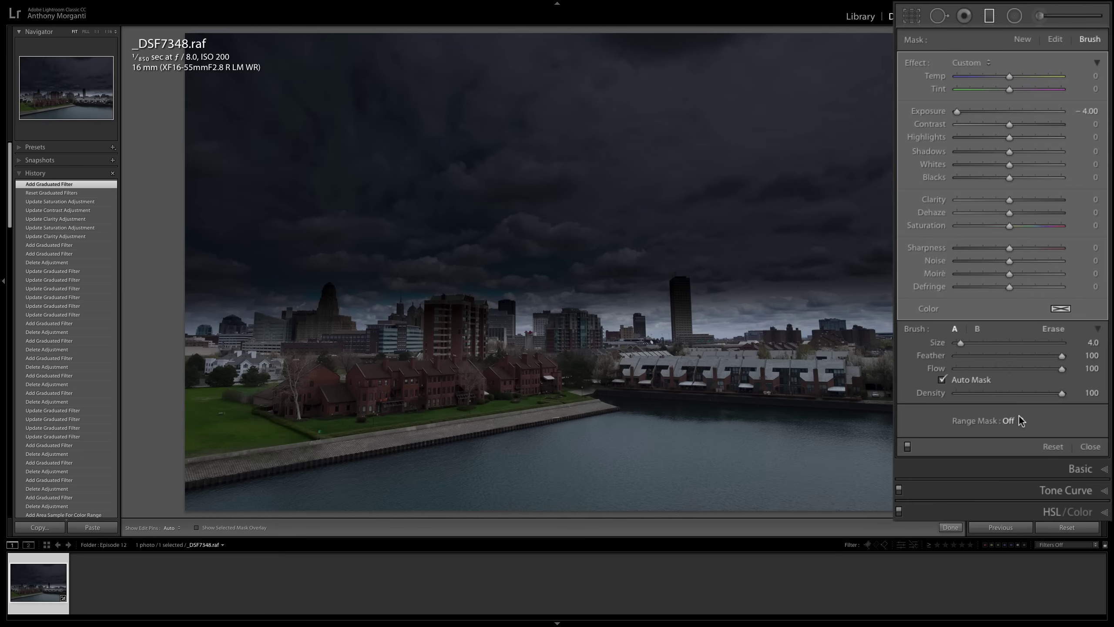
left_click(1057, 329)
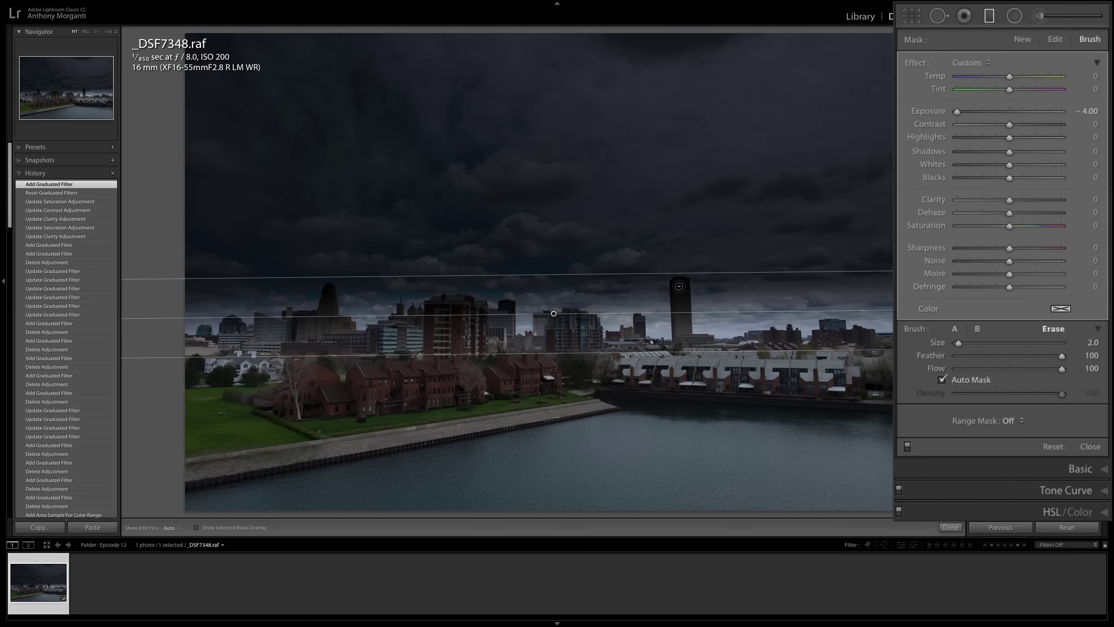
key("bracketleft")
key("bracketright")
key("bracketright")
key("h")
left_click_drag(680, 285, 684, 320)
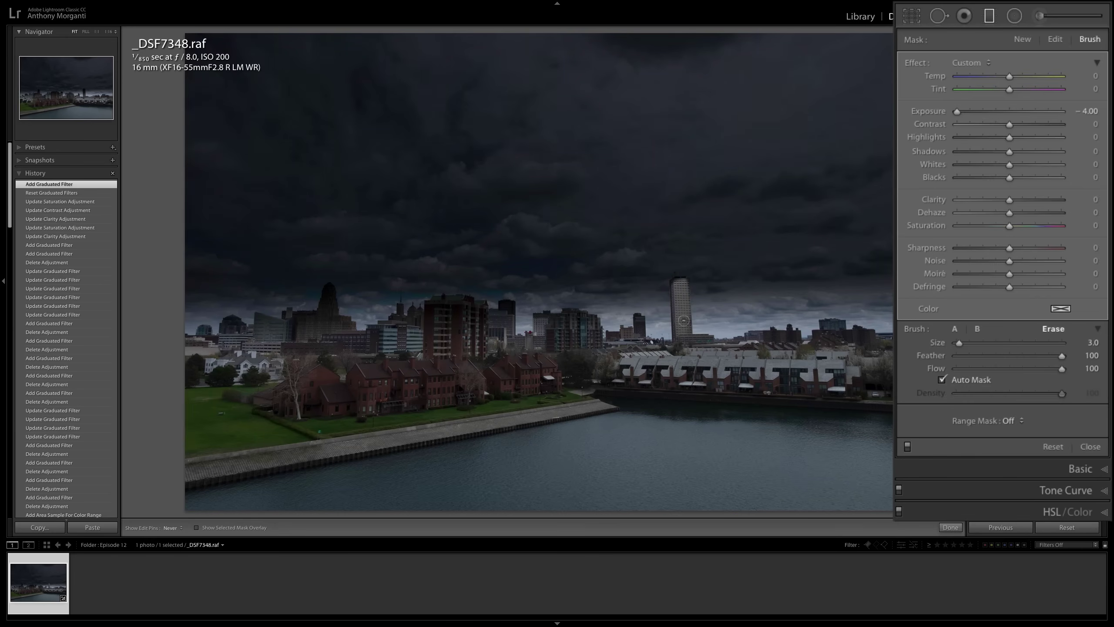
key("h")
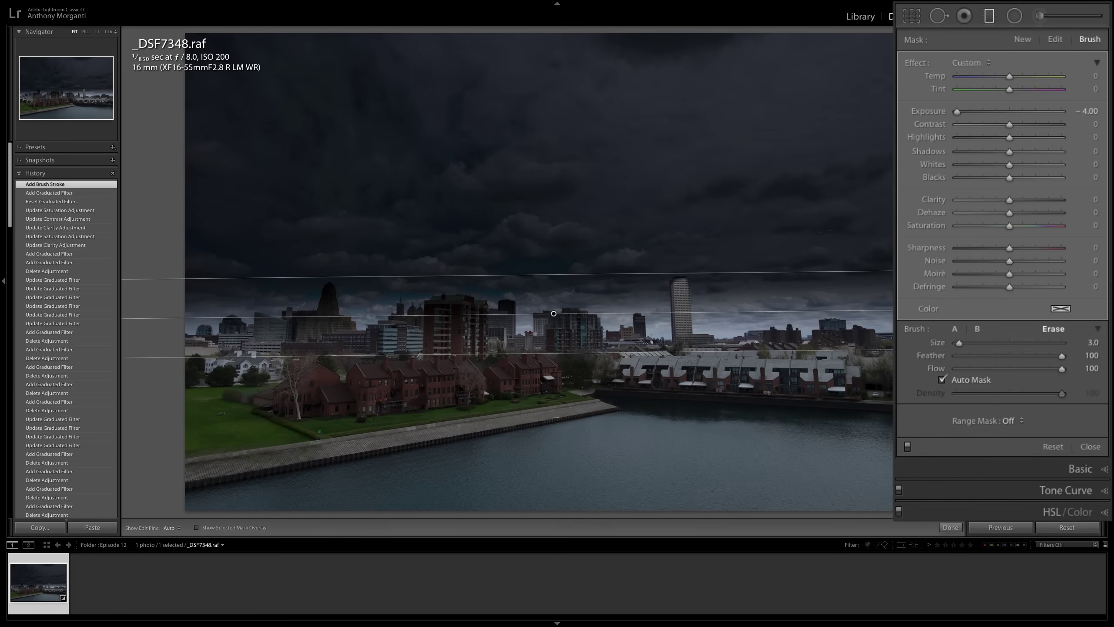
Erase the filter from the domed building and the red-brick high-rise with the Erase brush at size 2.0
scroll(330, 294, "down", 3)
key("h")
mouse_move(330, 290)
left_mouse_down()
mouse_move(327, 316)
mouse_move(313, 319)
mouse_move(336, 321)
mouse_move(331, 313)
mouse_move(336, 332)
mouse_move(318, 316)
left_mouse_up()
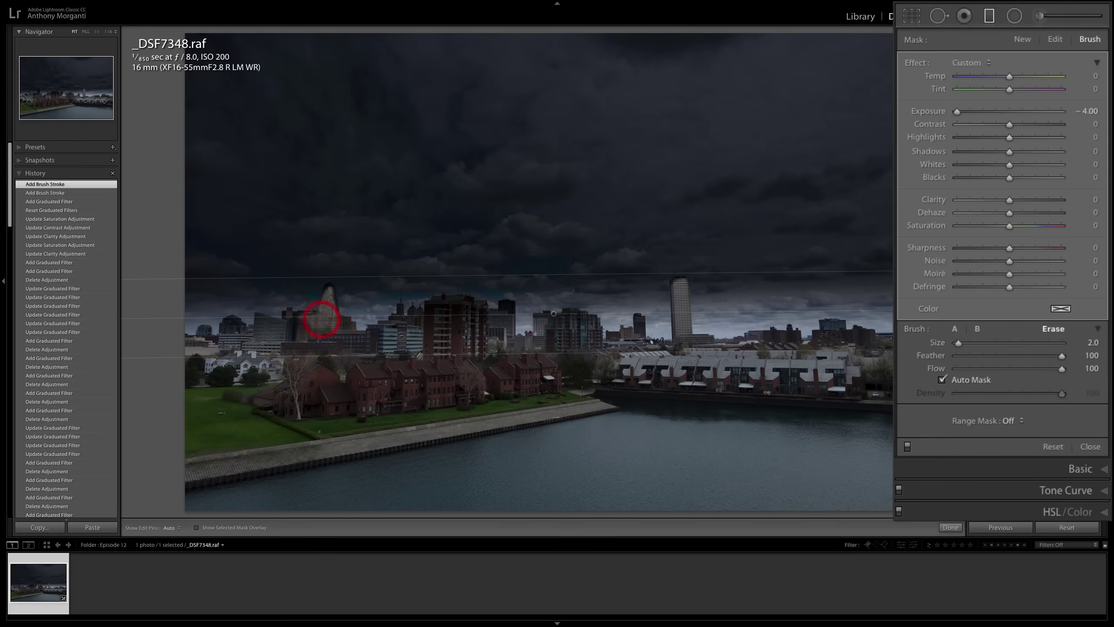
left_click(451, 317)
left_click_drag(451, 317, 489, 322)
key("h")
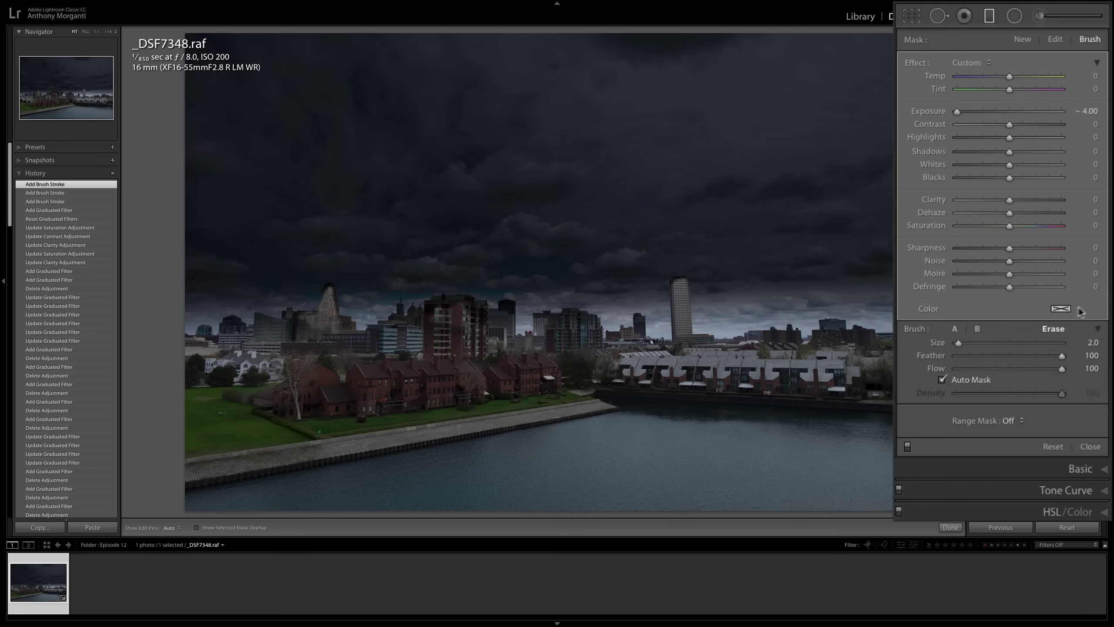
Set the filter's range mask to Color and sample a blue patch of sky above the skyline, keeping Exposure at -4.00
left_click(1012, 420)
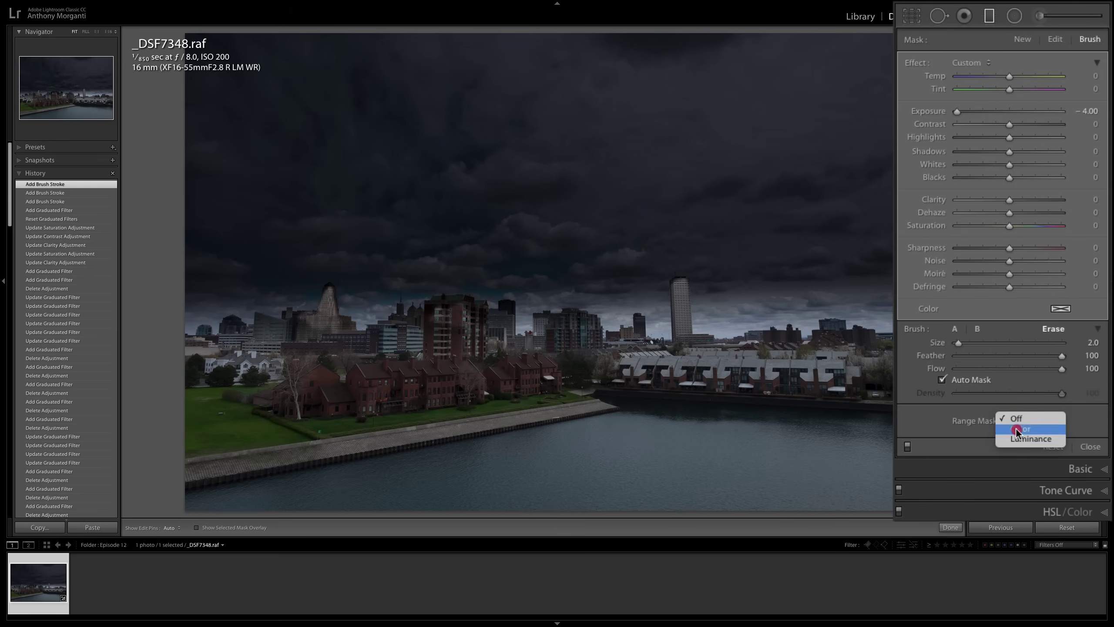
left_click(1015, 427)
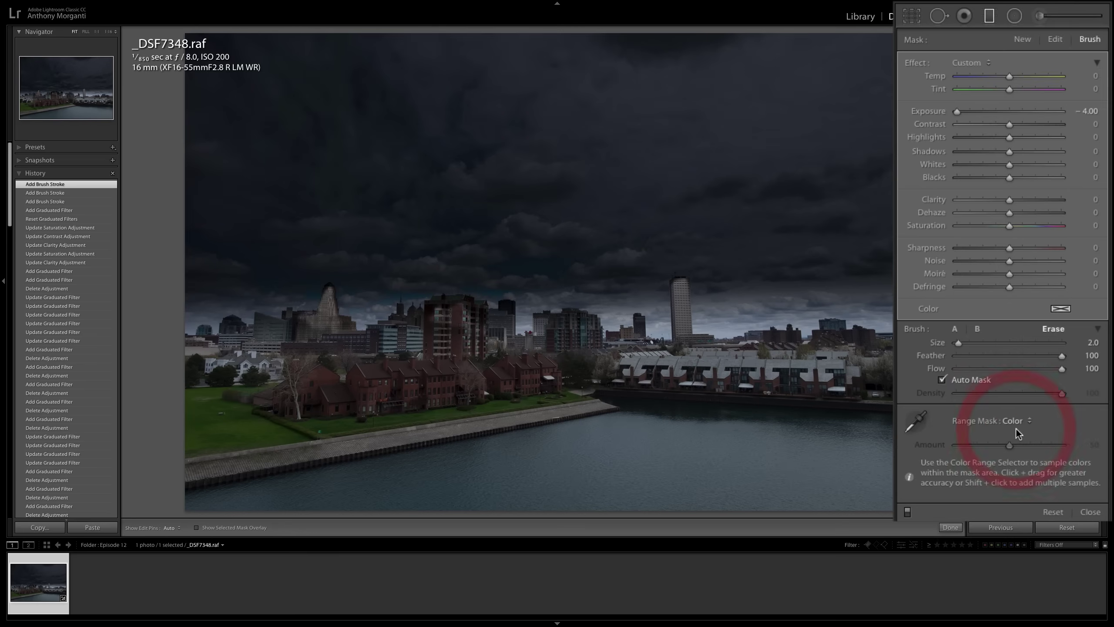
left_click(915, 424)
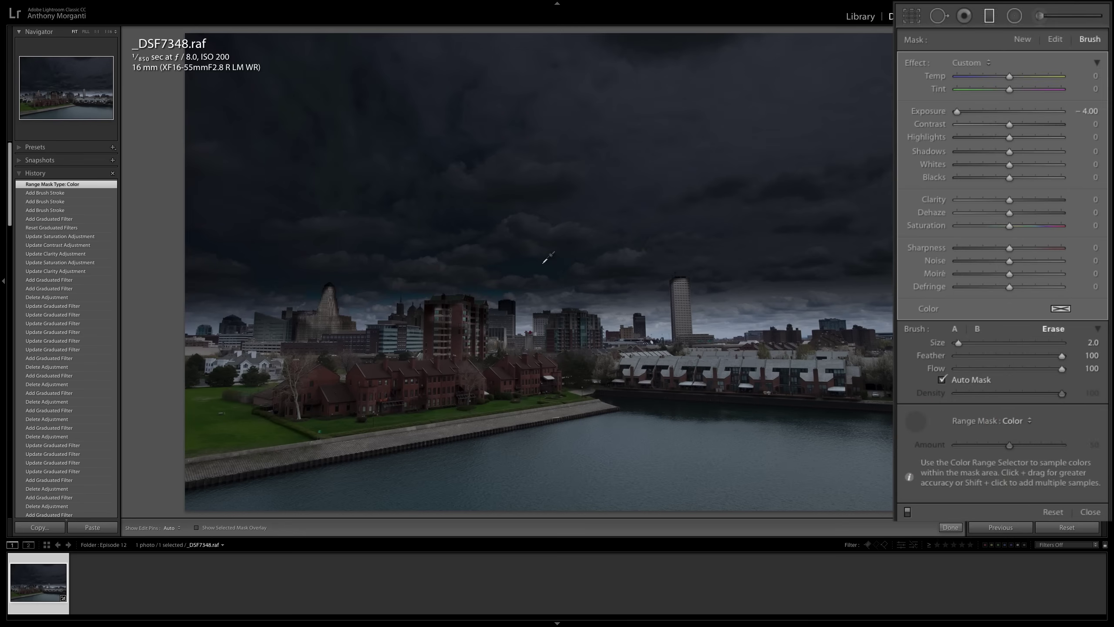
left_click(530, 265)
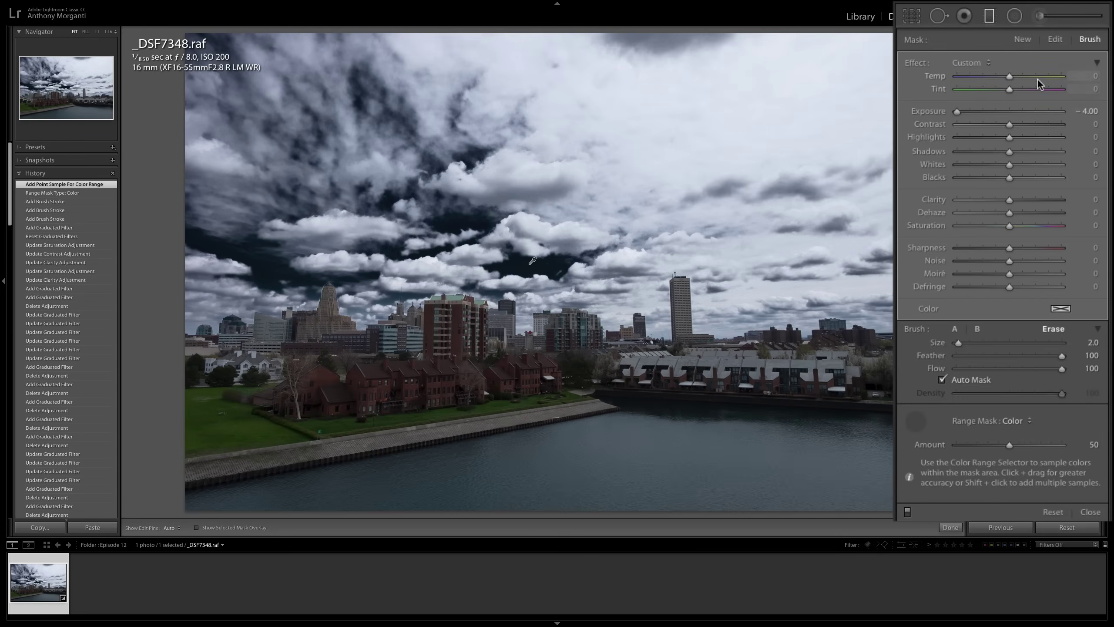
mouse_move(957, 111)
left_mouse_down()
mouse_move(1044, 117)
mouse_move(944, 113)
left_mouse_up()
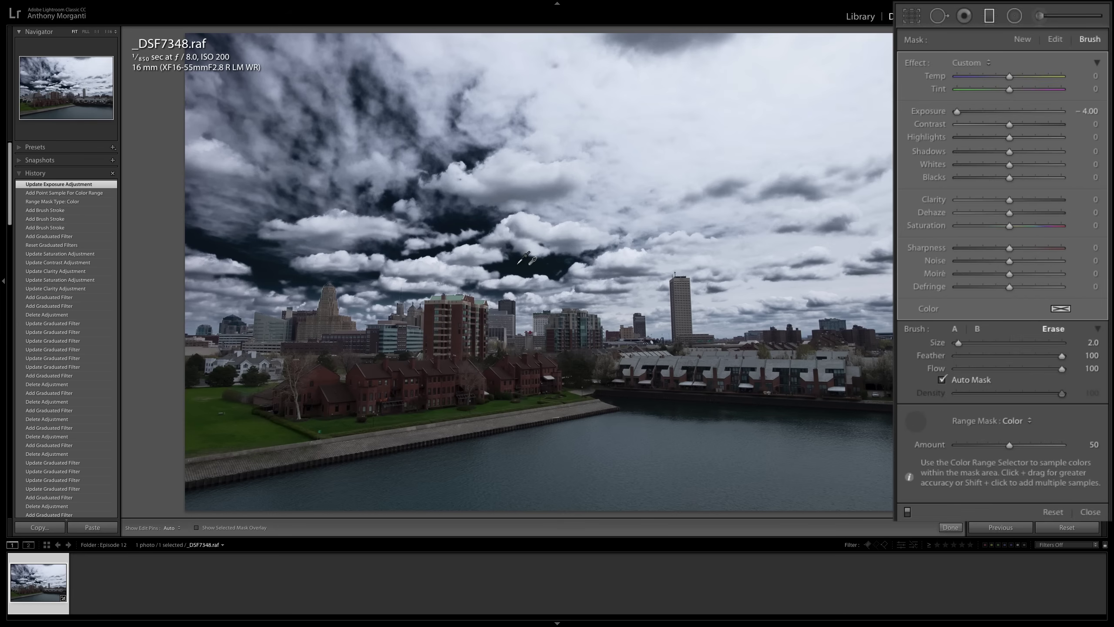
Add four more colour samples to the range mask from different clouds across the sky
key("shift")
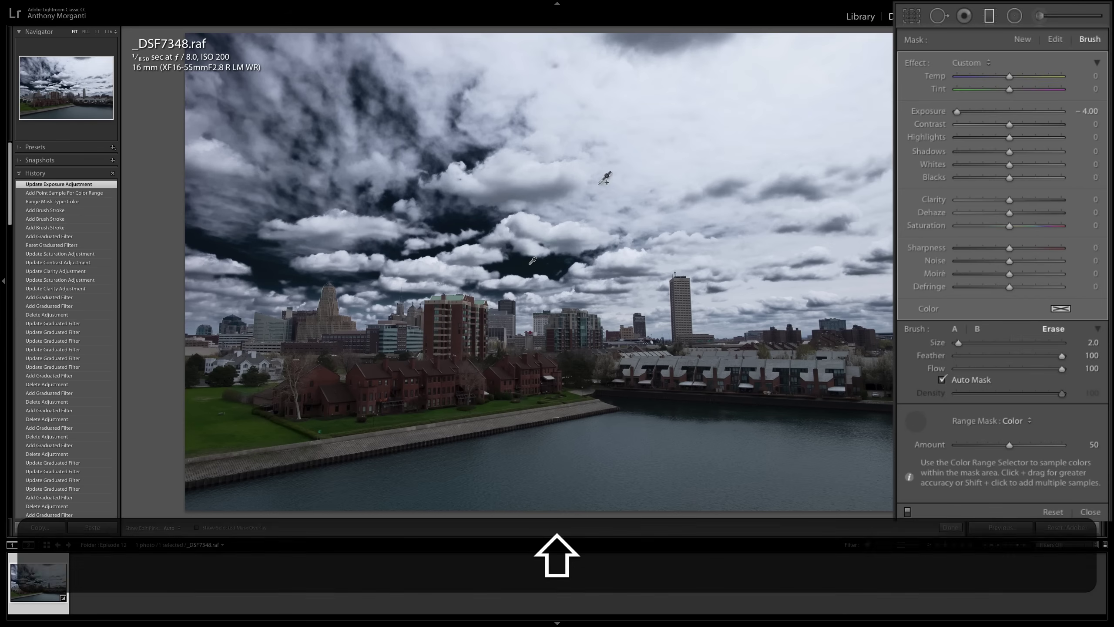
left_click(547, 170, "shift")
left_click(687, 117, "shift")
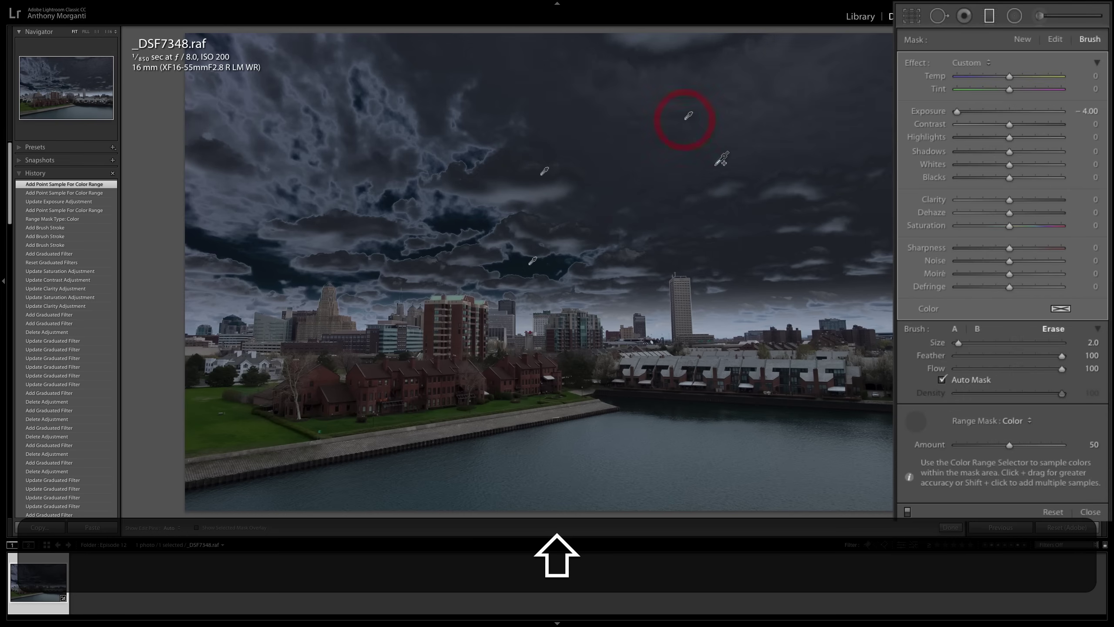
left_click(722, 178, "shift")
left_click(780, 186, "shift")
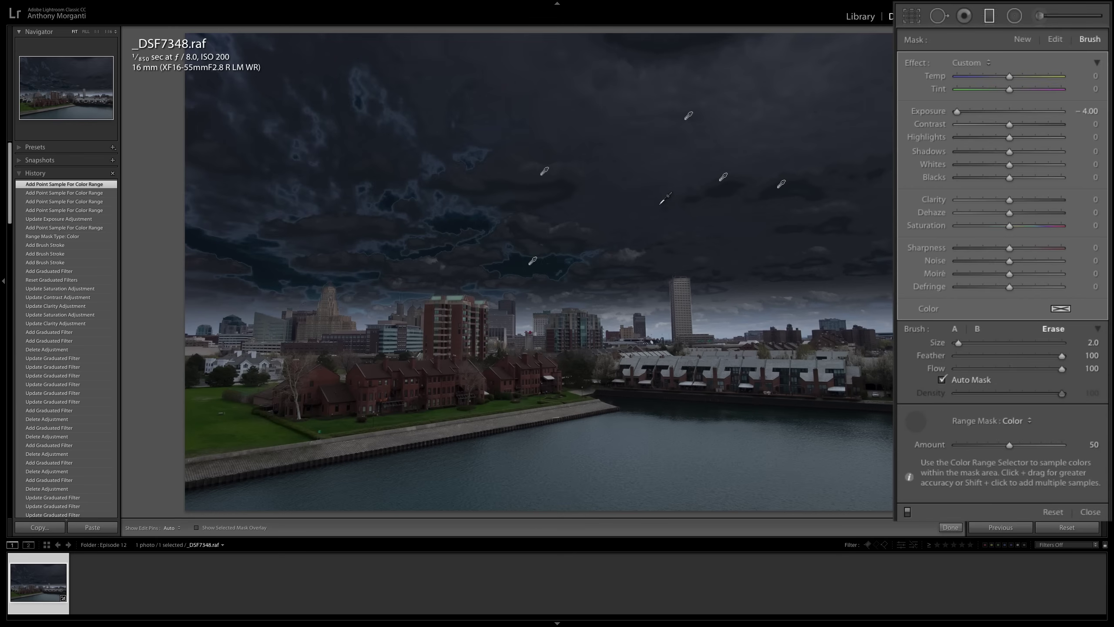
Undo the colour samples, the exposure adjustment and the Color range mask, back to the last brush stroke
key("super")
key("super+z")
key("super+z")
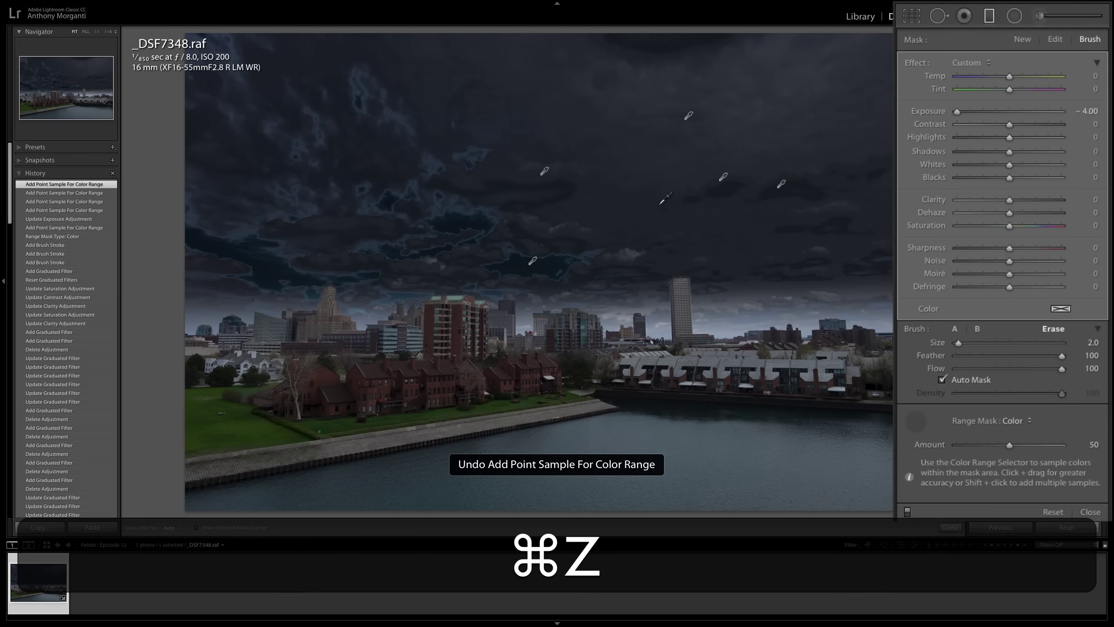
key("super+z")
key("super+z")
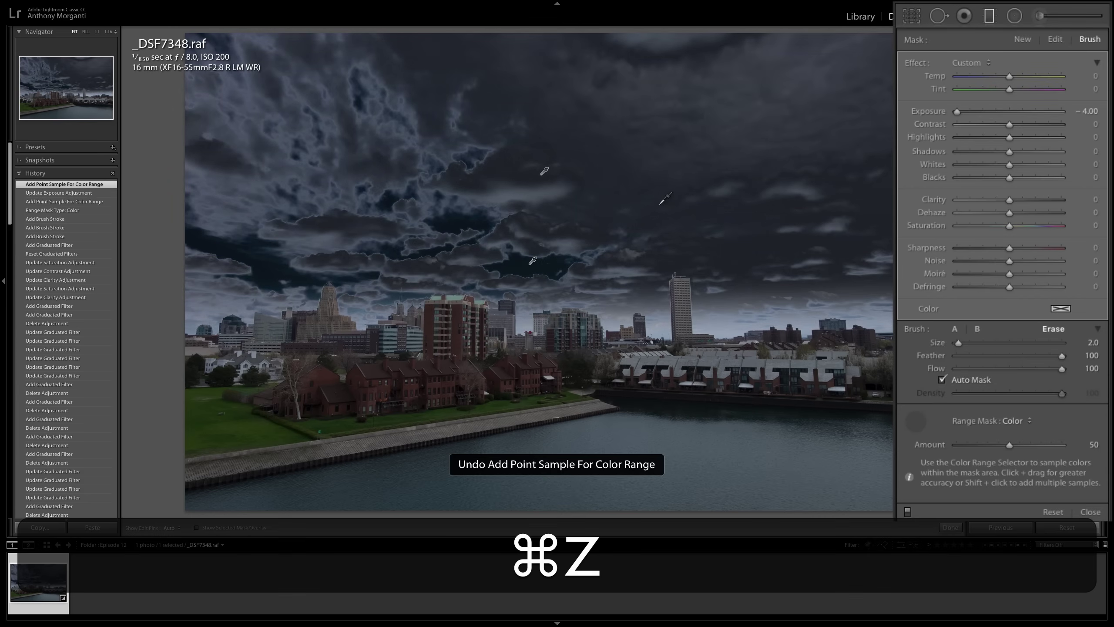
key("super+z")
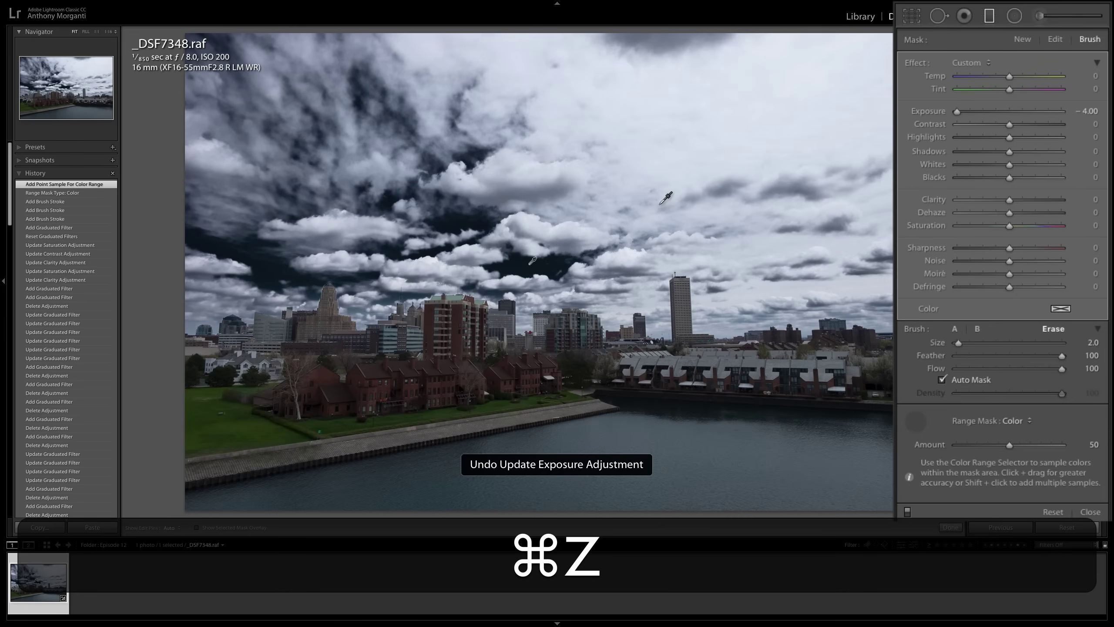
key("super+z")
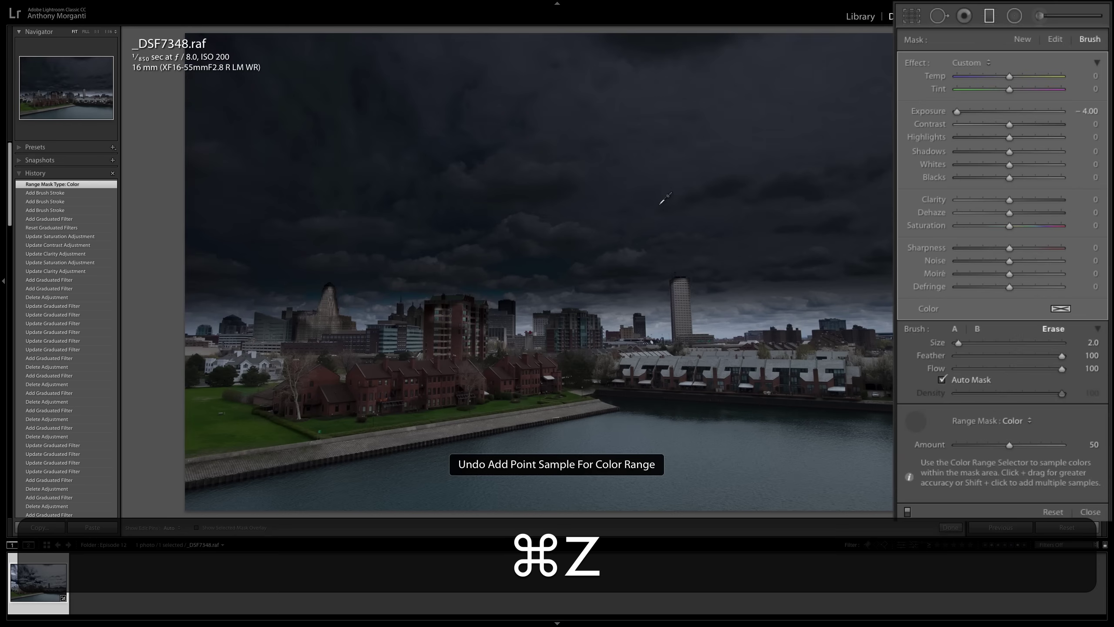
key("super+z")
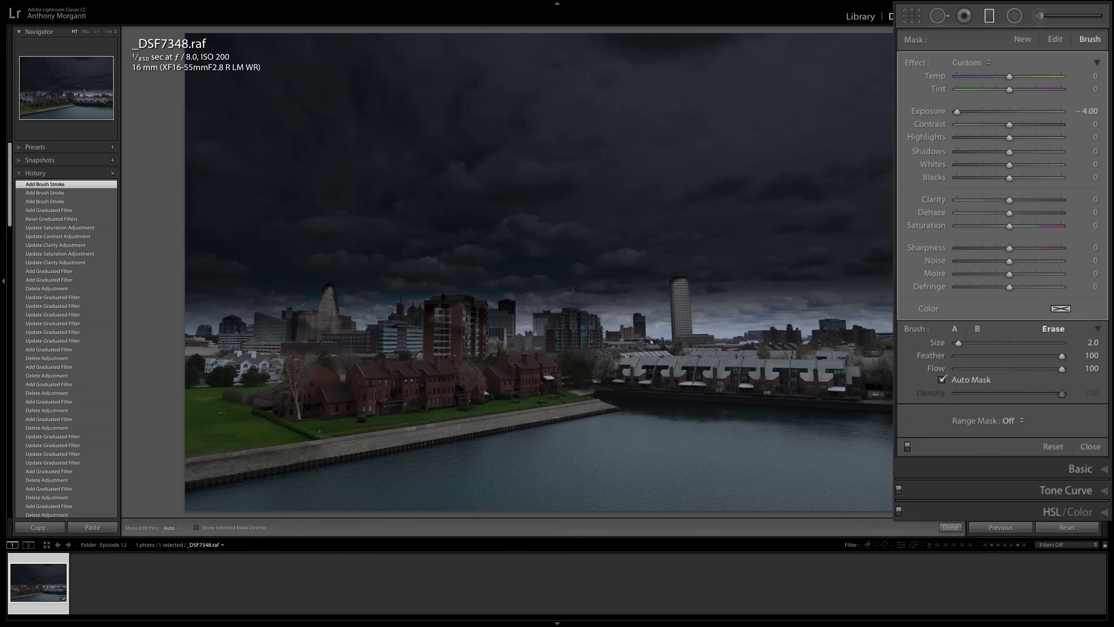
Set the range mask to Color again, sample a large rectangular area of the sky, and undo that area sample
left_click(994, 421)
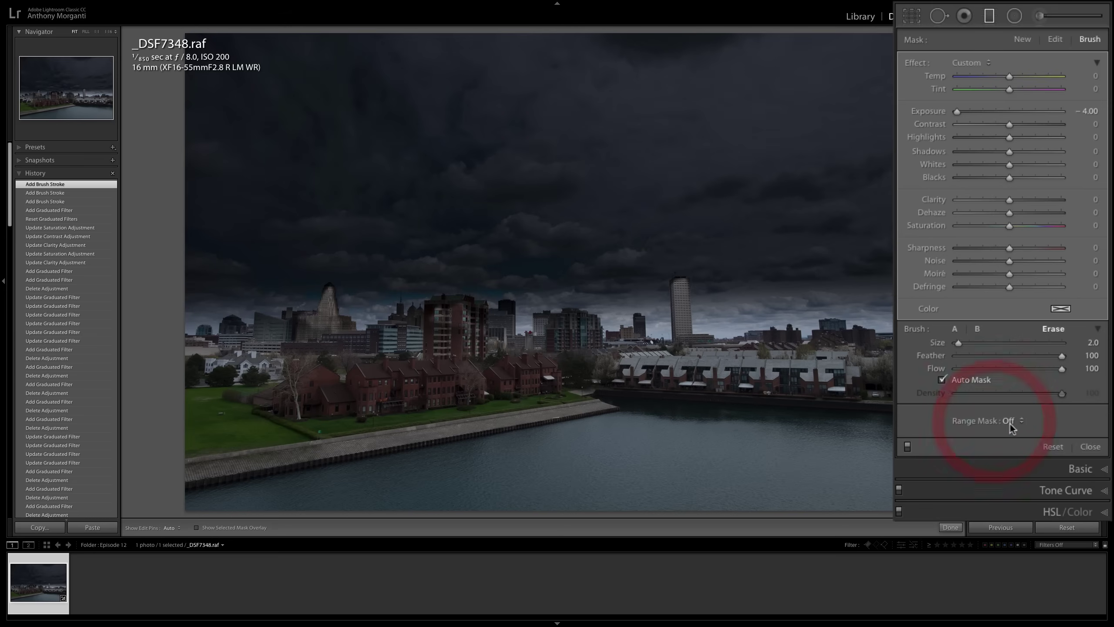
left_click(1011, 431)
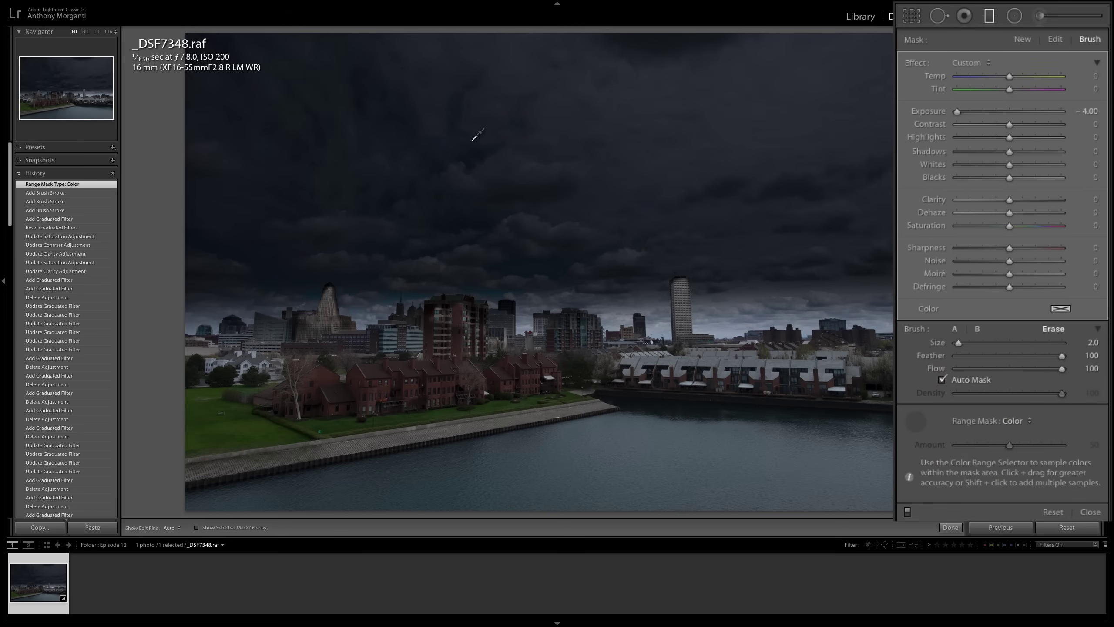
left_click_drag(447, 127, 678, 235)
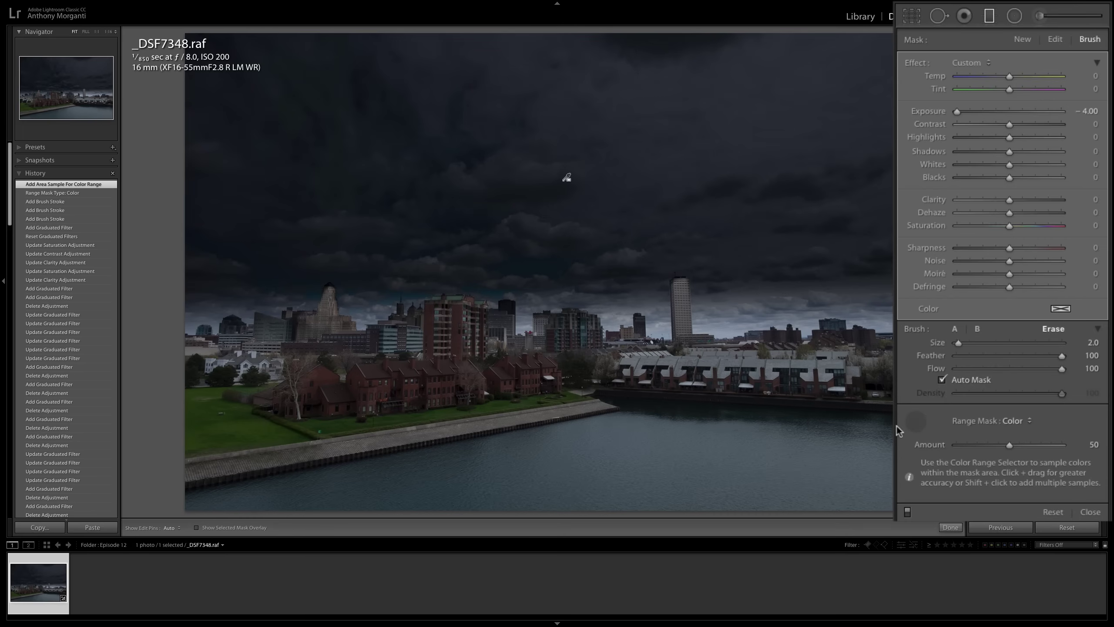
key("super+z")
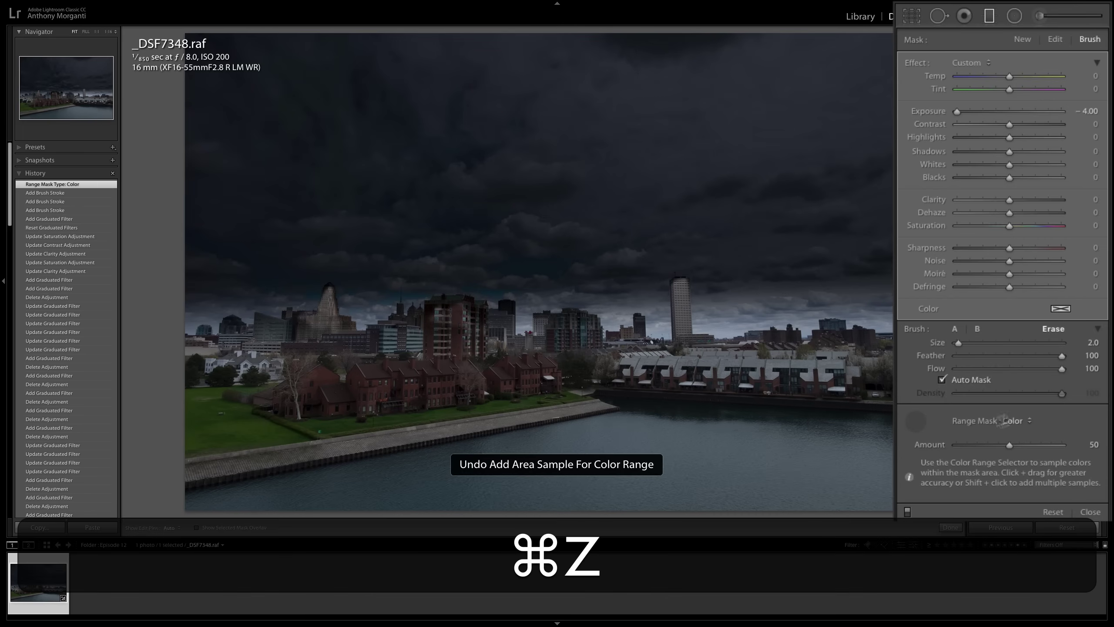
Switch the range mask to Luminance, try Range at 78/100, and set Range to 0/50 with Smoothness 58
left_click(1017, 420)
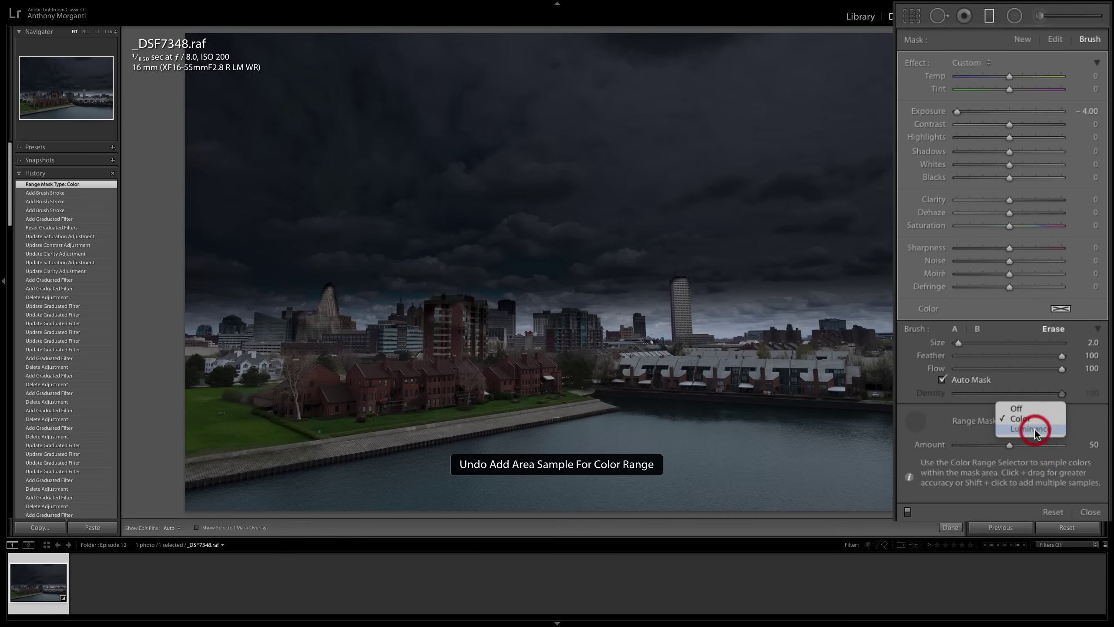
left_click(1031, 429)
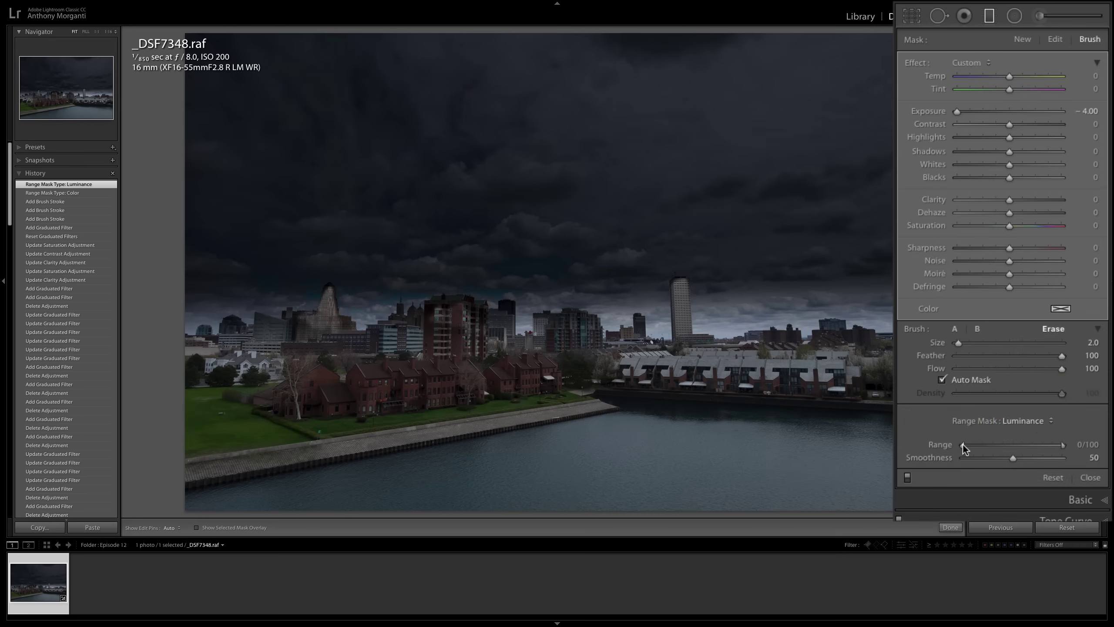
left_click_drag(961, 446, 1040, 451)
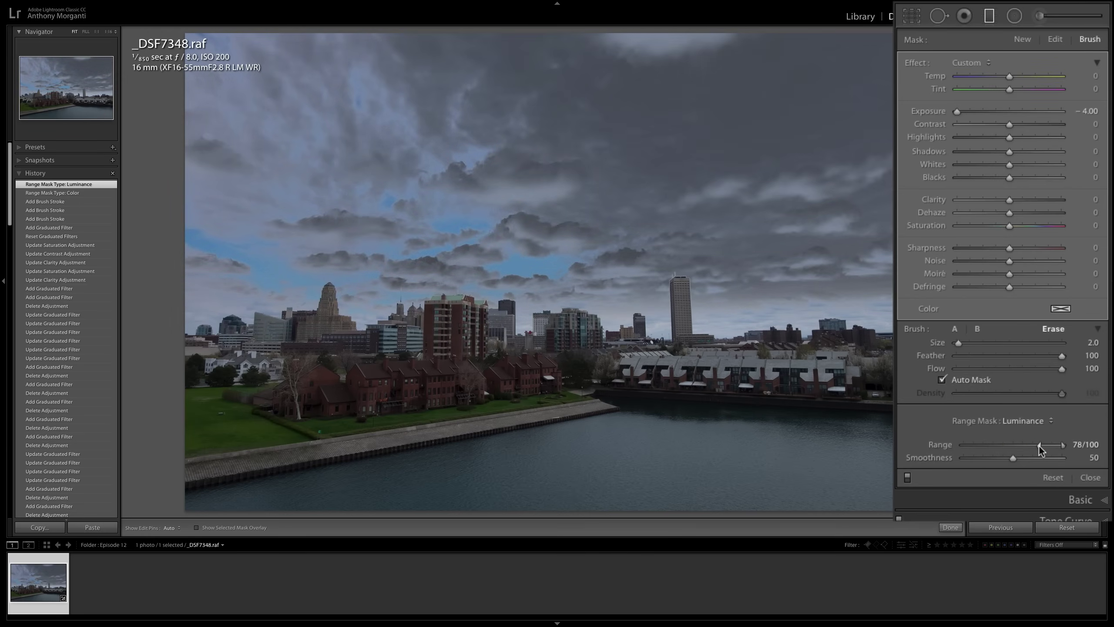
double_click(1038, 447)
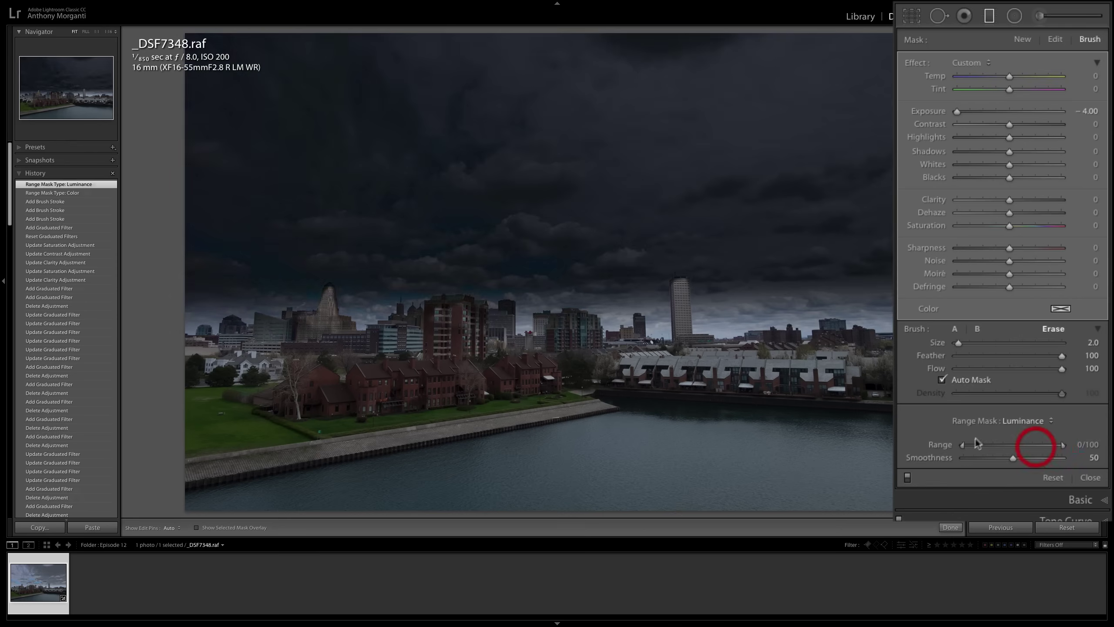
left_click_drag(1064, 446, 1022, 457)
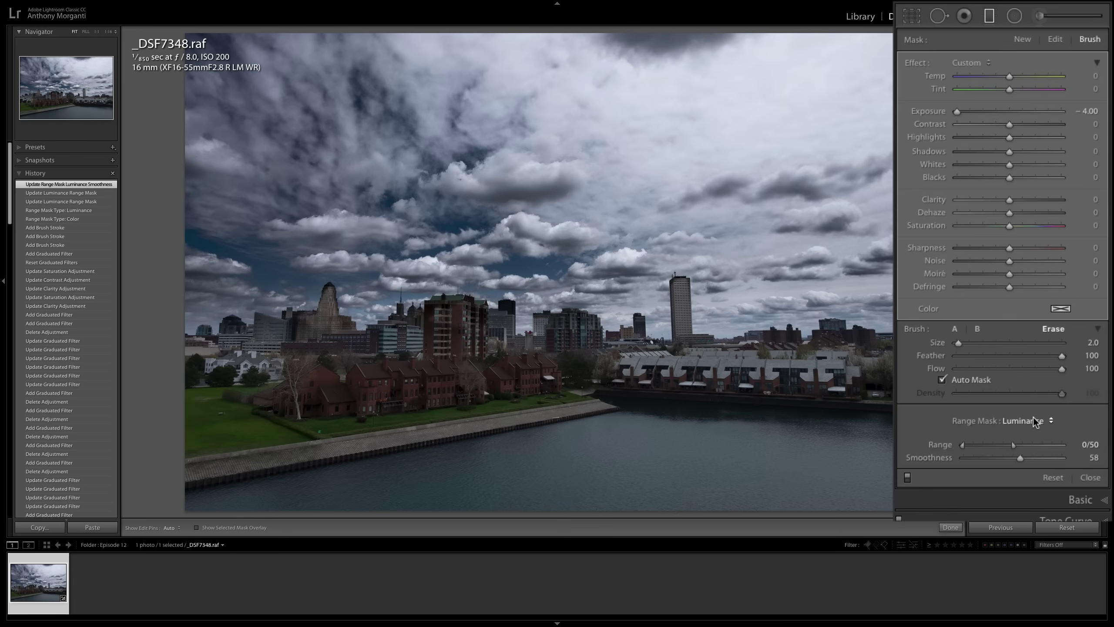
Reset all graduated filters on the photo and return Exposure to 0.00
left_click(1053, 477)
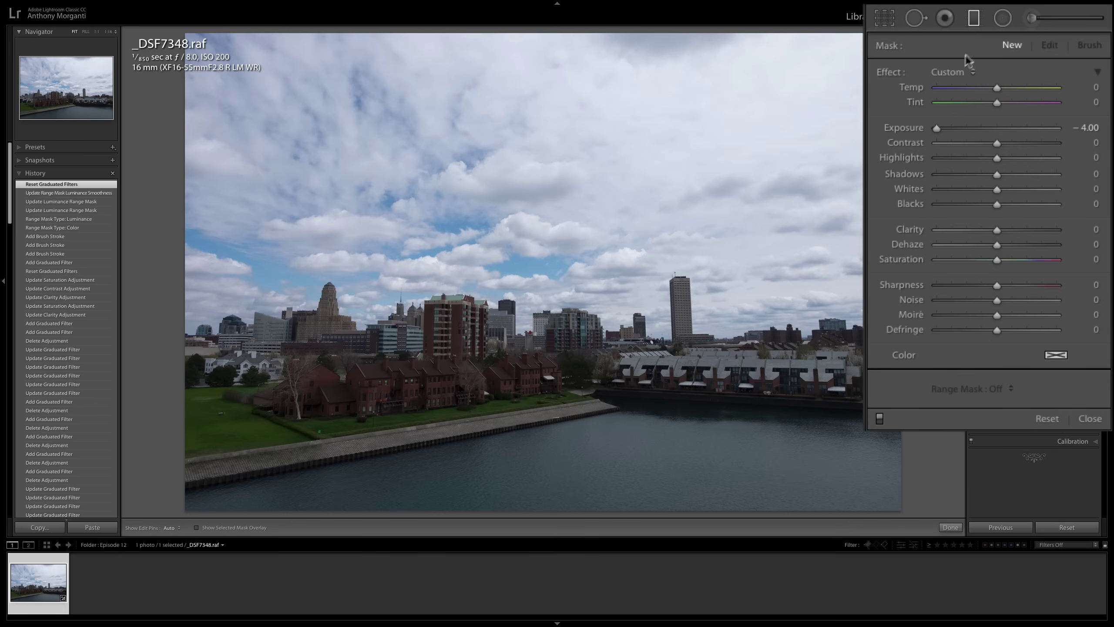
double_click(908, 128)
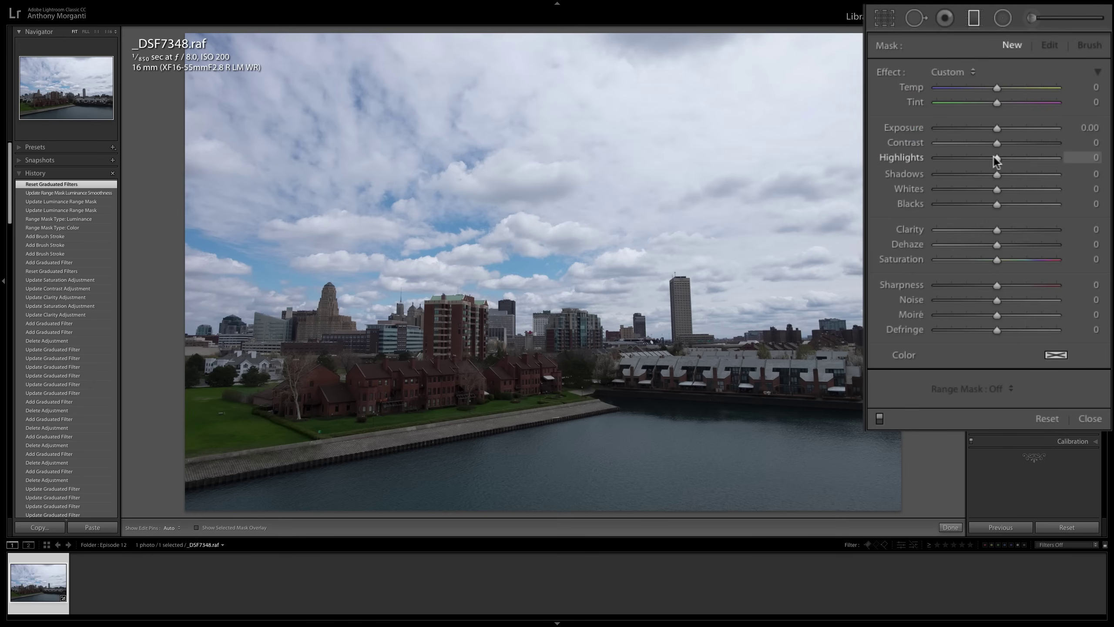
Set Highlights to -100 and draw a level graduated filter over the sky, outward from its centre just above the skyline
left_click_drag(996, 156, 842, 158)
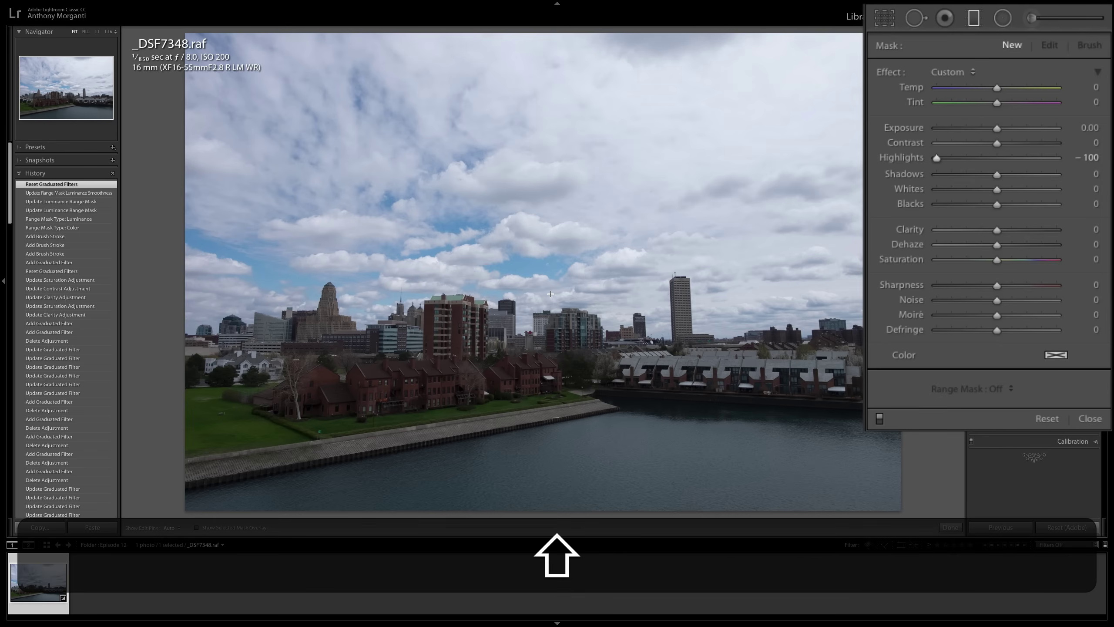
key("alt")
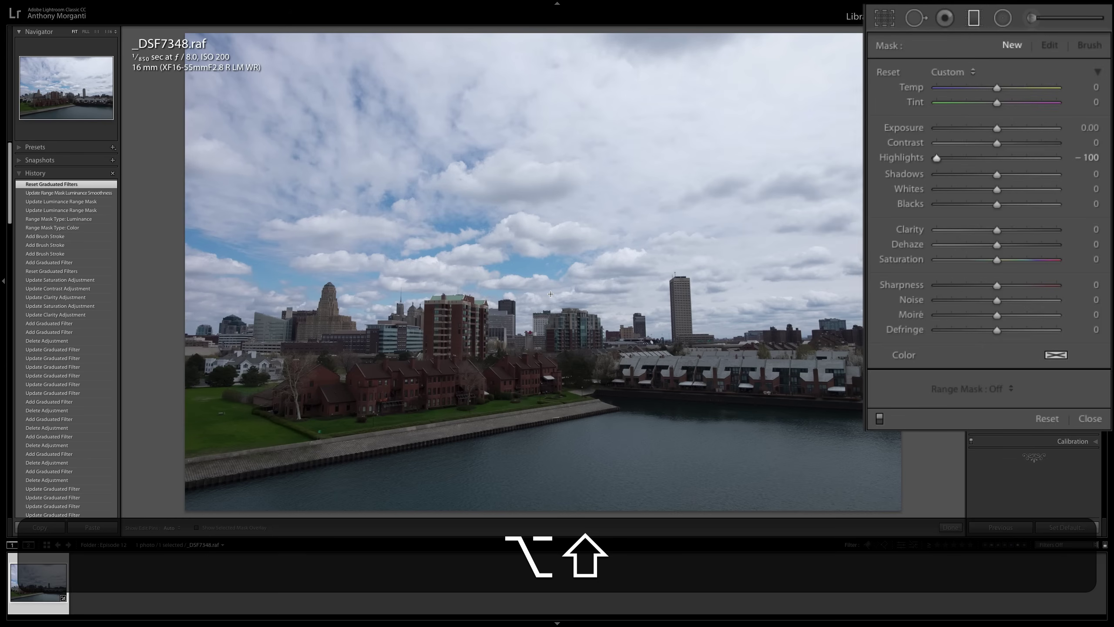
left_click_drag(546, 294, 555, 338)
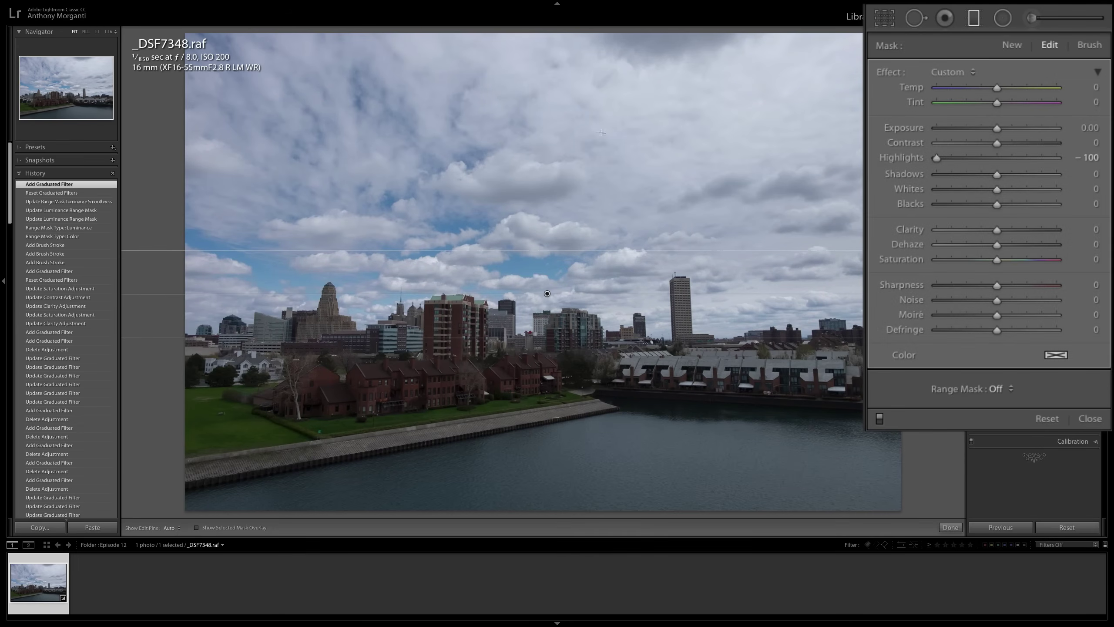
Compare the photo with the graduated filters disabled and enabled
left_click(880, 419)
left_click(879, 419)
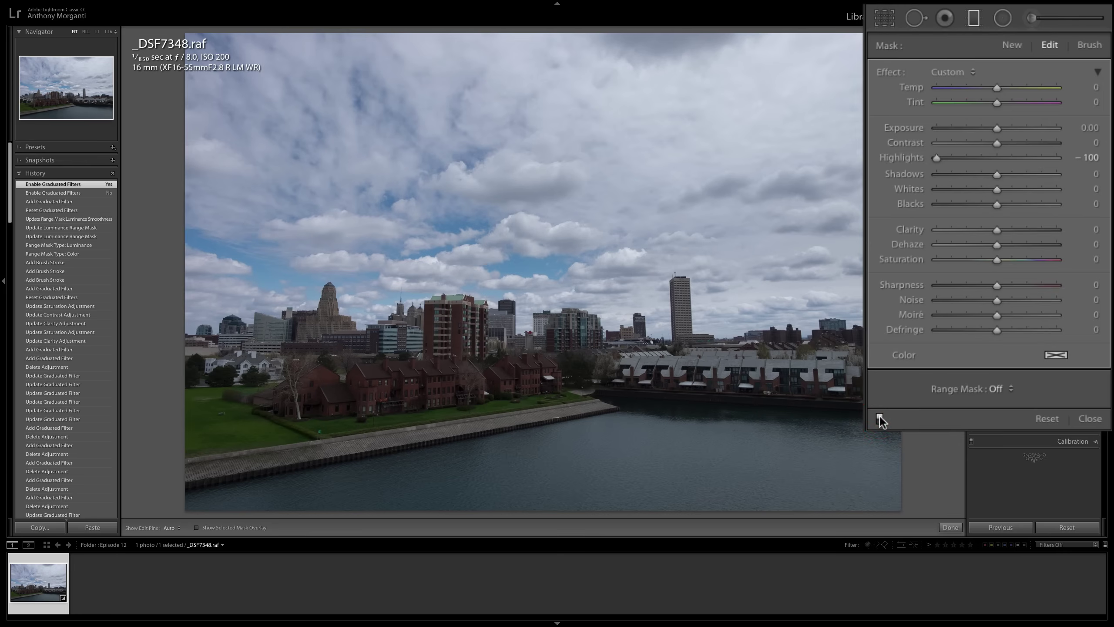
Start a new graduated filter with Highlights reset to 0 and Shadows set to 100
left_click(1009, 46)
double_click(903, 157)
left_click_drag(998, 175, 1057, 174)
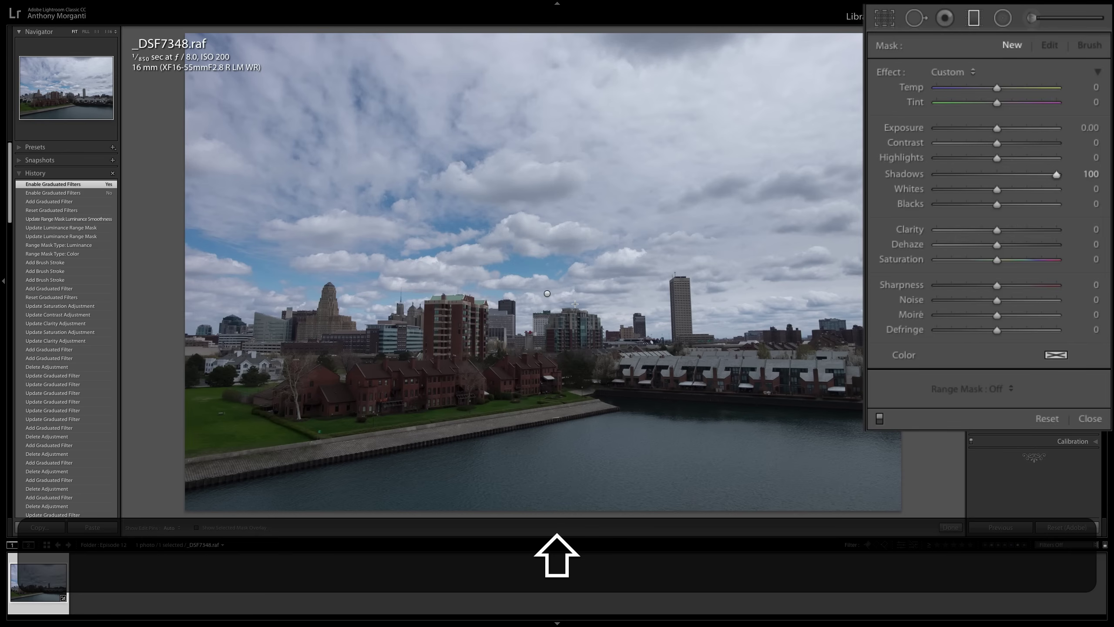
key("shift+alt")
left_click_drag(575, 304, 574, 323)
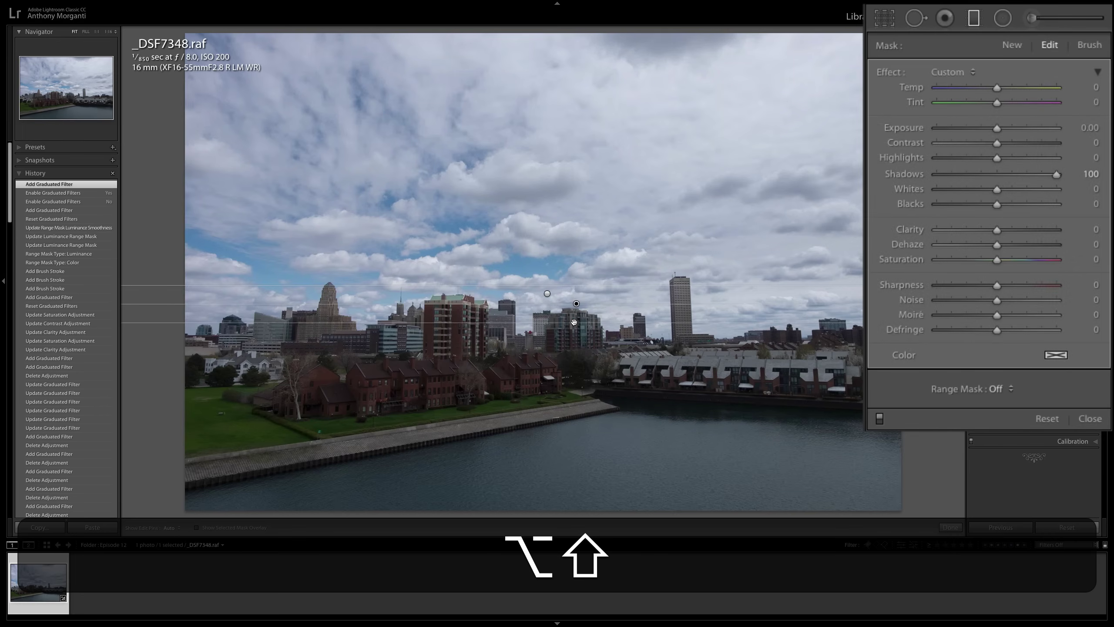
key("alt+BackSpace")
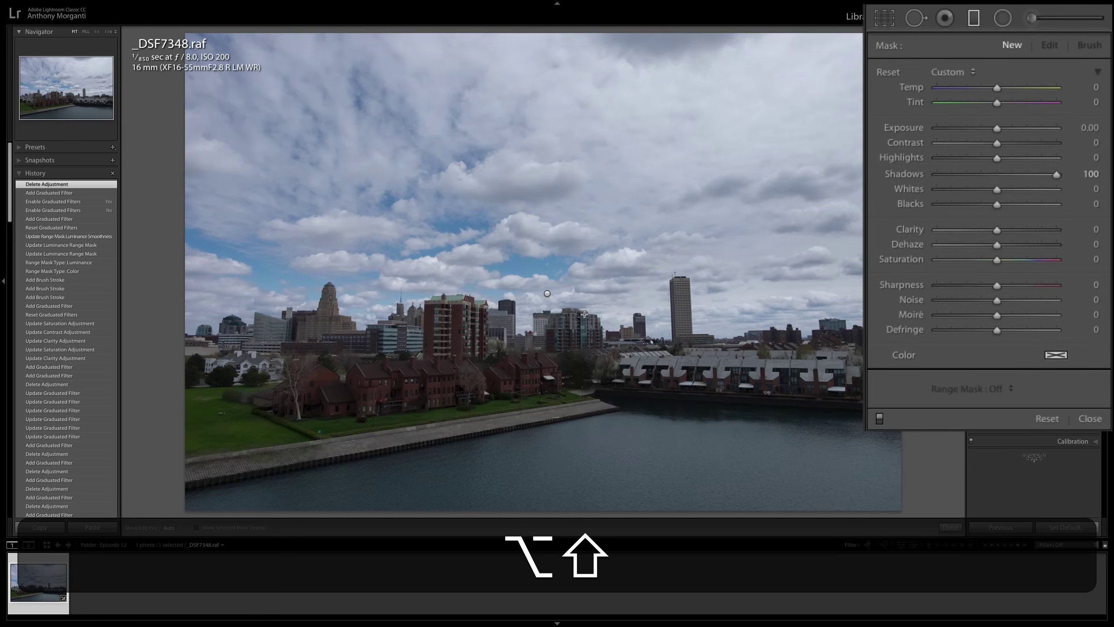
Draw a level graduated filter upward from its centre at the skyline to affect the foreground, with Clarity 49, Contrast 14 and Saturation 44
left_click_drag(573, 305, 572, 273)
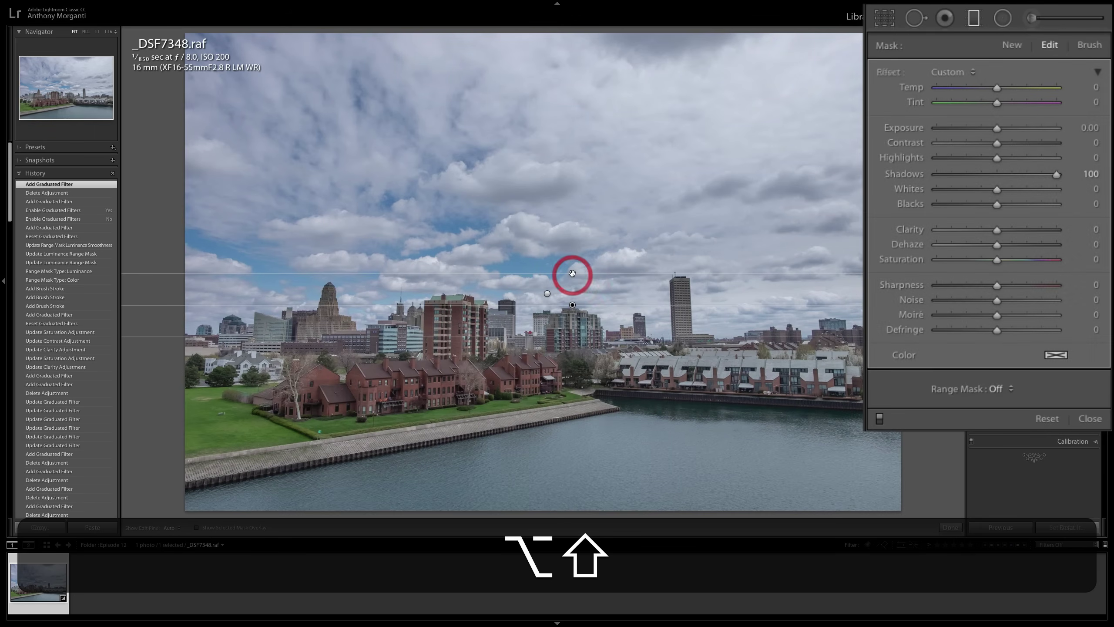
left_click_drag(996, 229, 1026, 229)
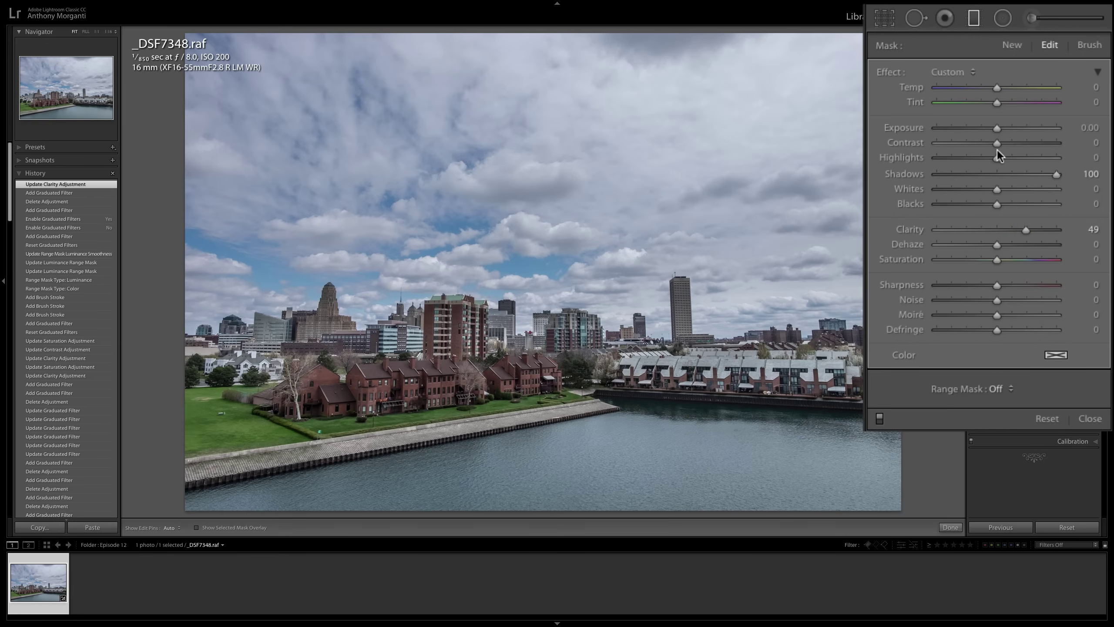
left_click_drag(1000, 143, 1005, 142)
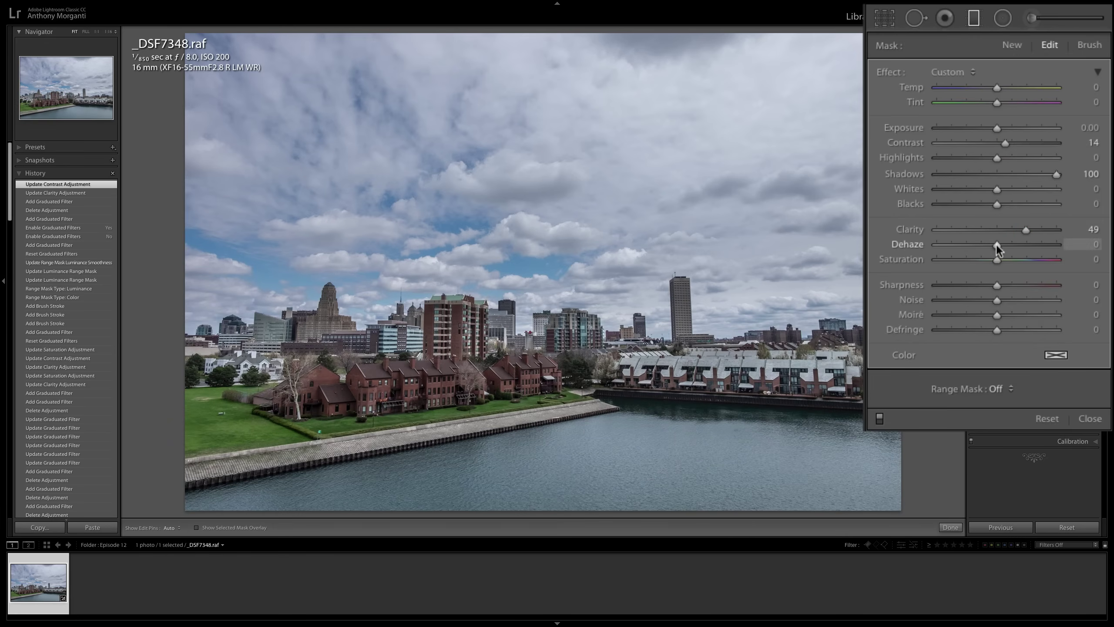
left_click_drag(997, 259, 1022, 259)
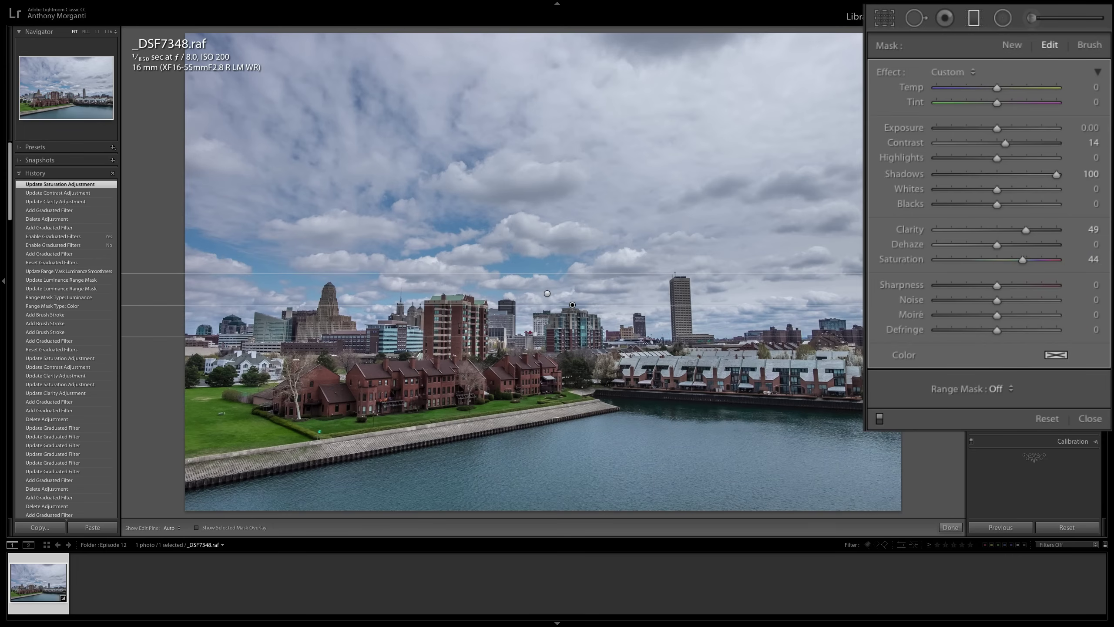
Select the sky's graduated filter and set its Clarity to 27 and Saturation to 5
left_click(547, 294)
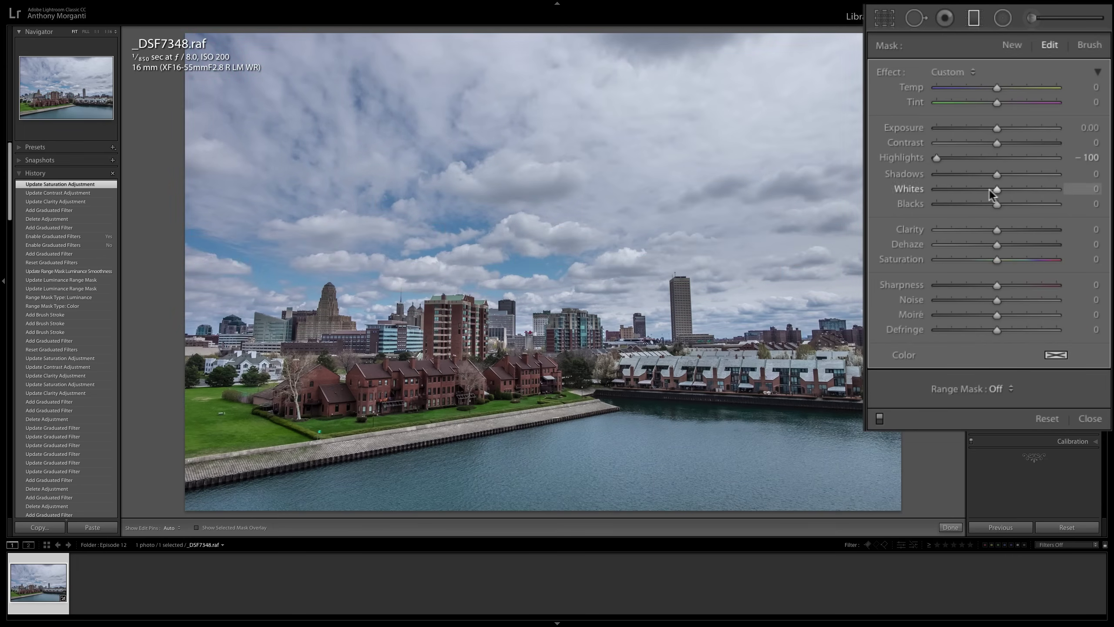
left_click_drag(996, 230, 994, 258)
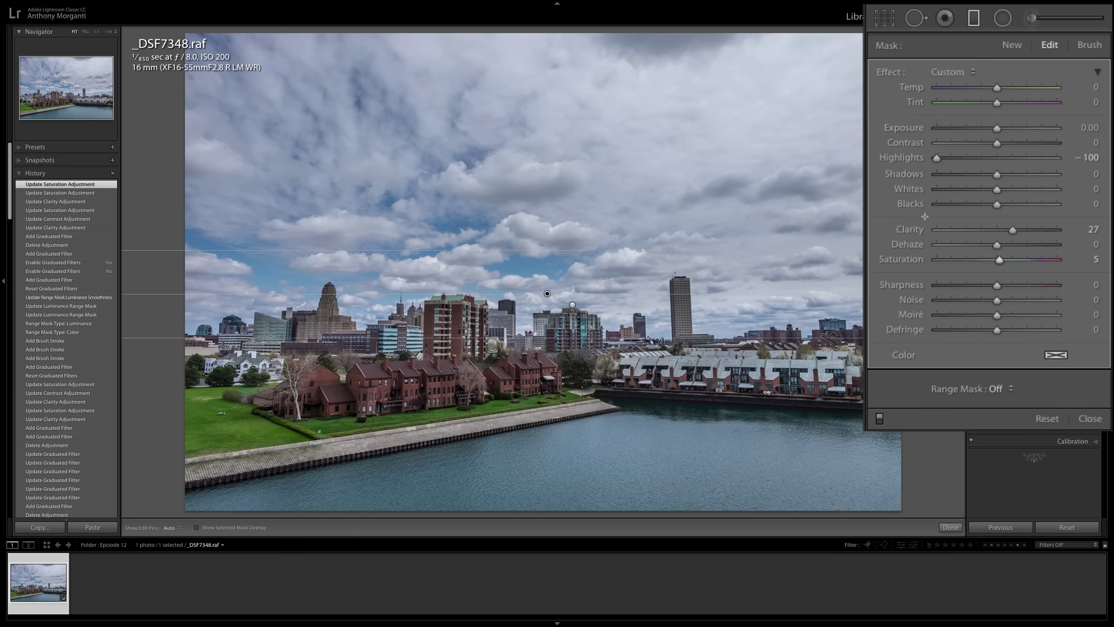